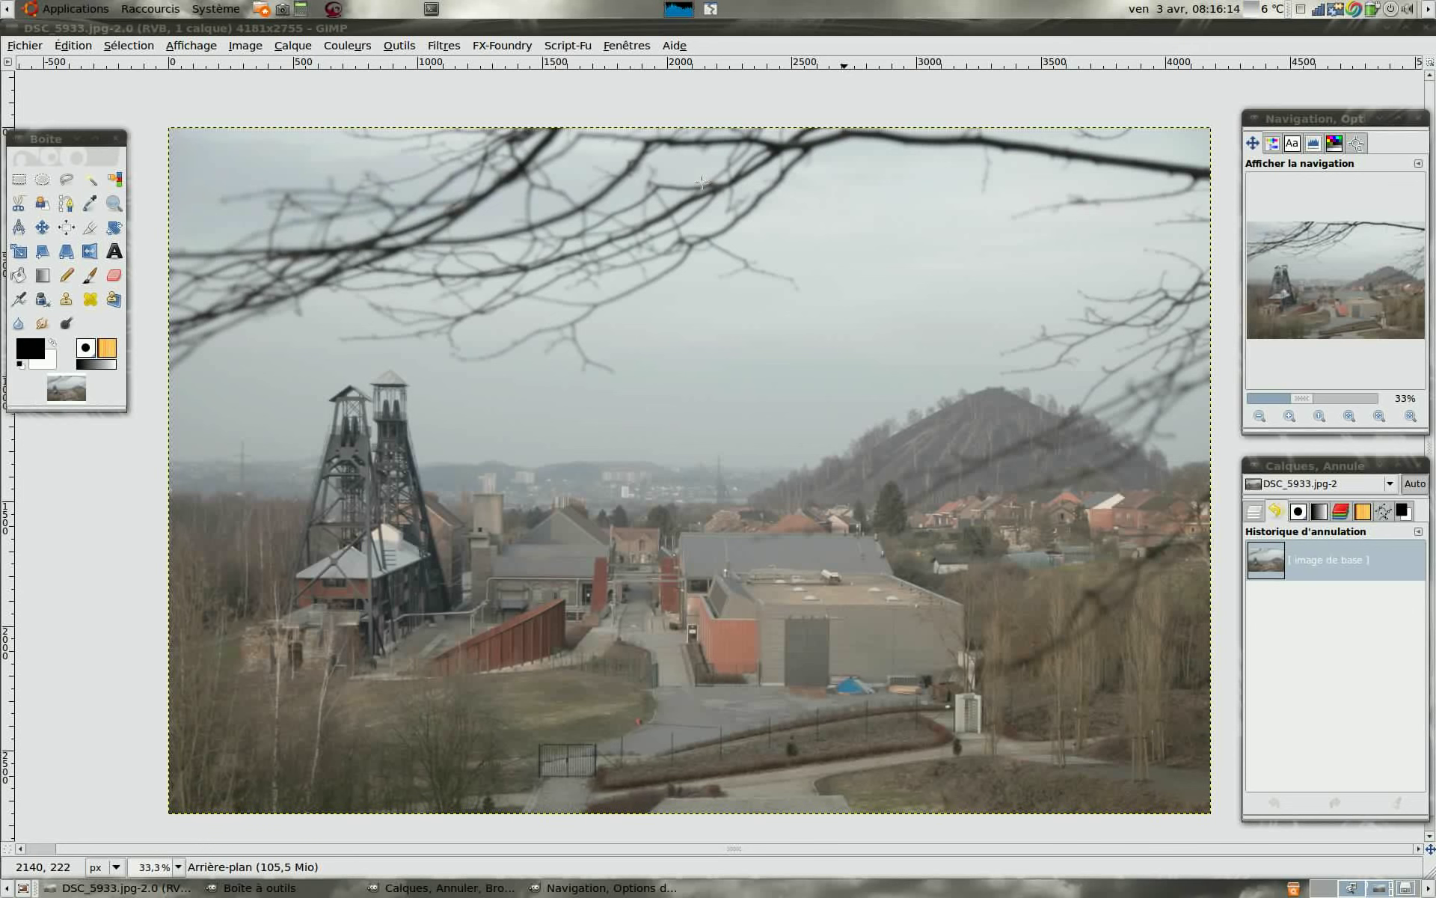
Open the Colours > Curves adjustment on the hazy headframe photo
left_click(350, 47)
left_click(378, 172)
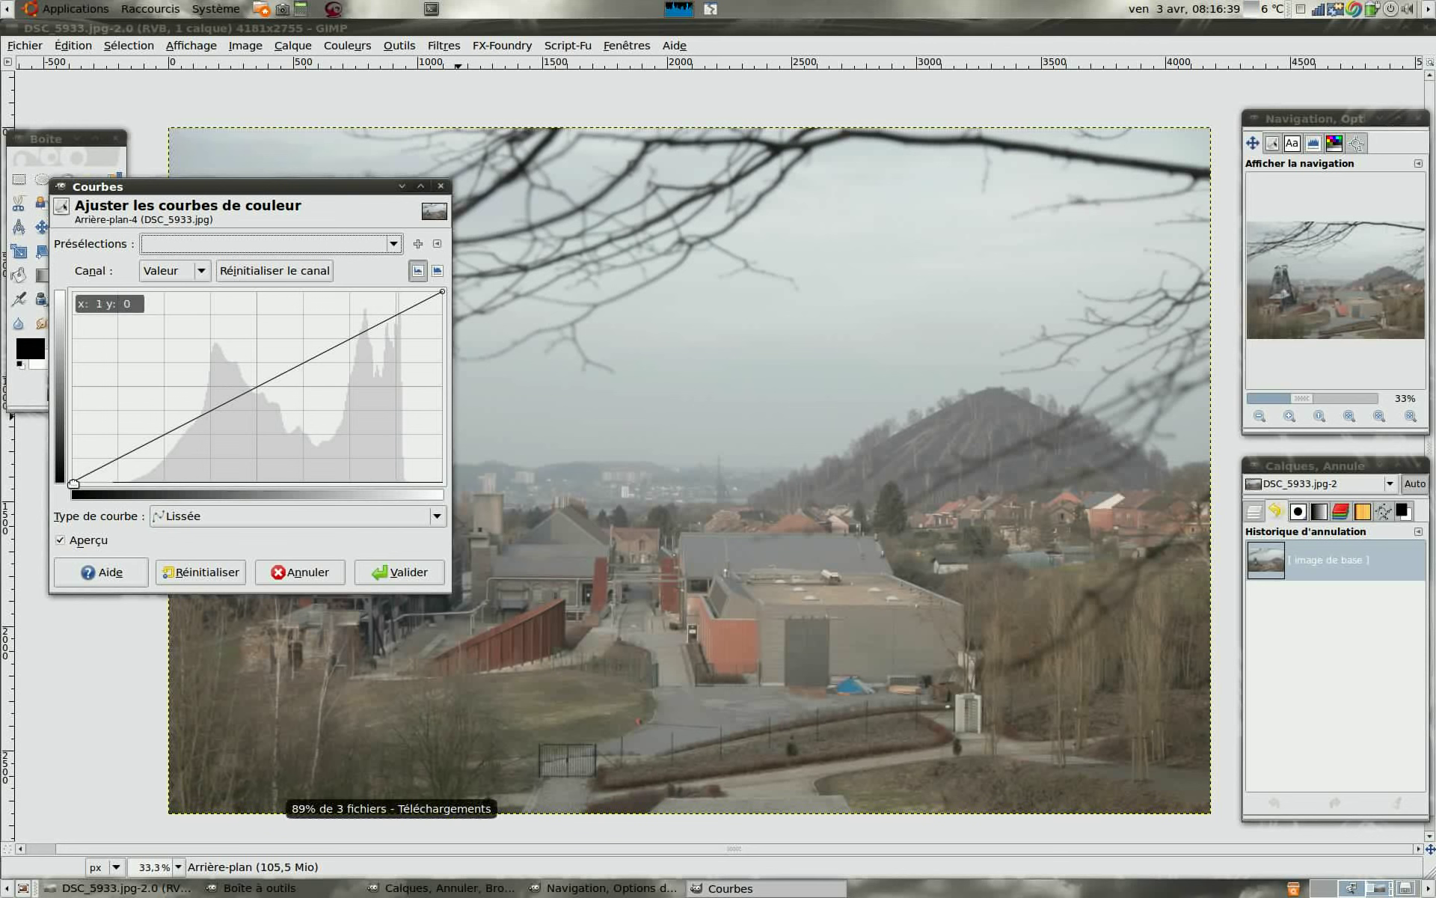
Apply an S-shaped value curve: black and white points pulled in, lower midtones lifted
left_click_drag(72, 482, 126, 483)
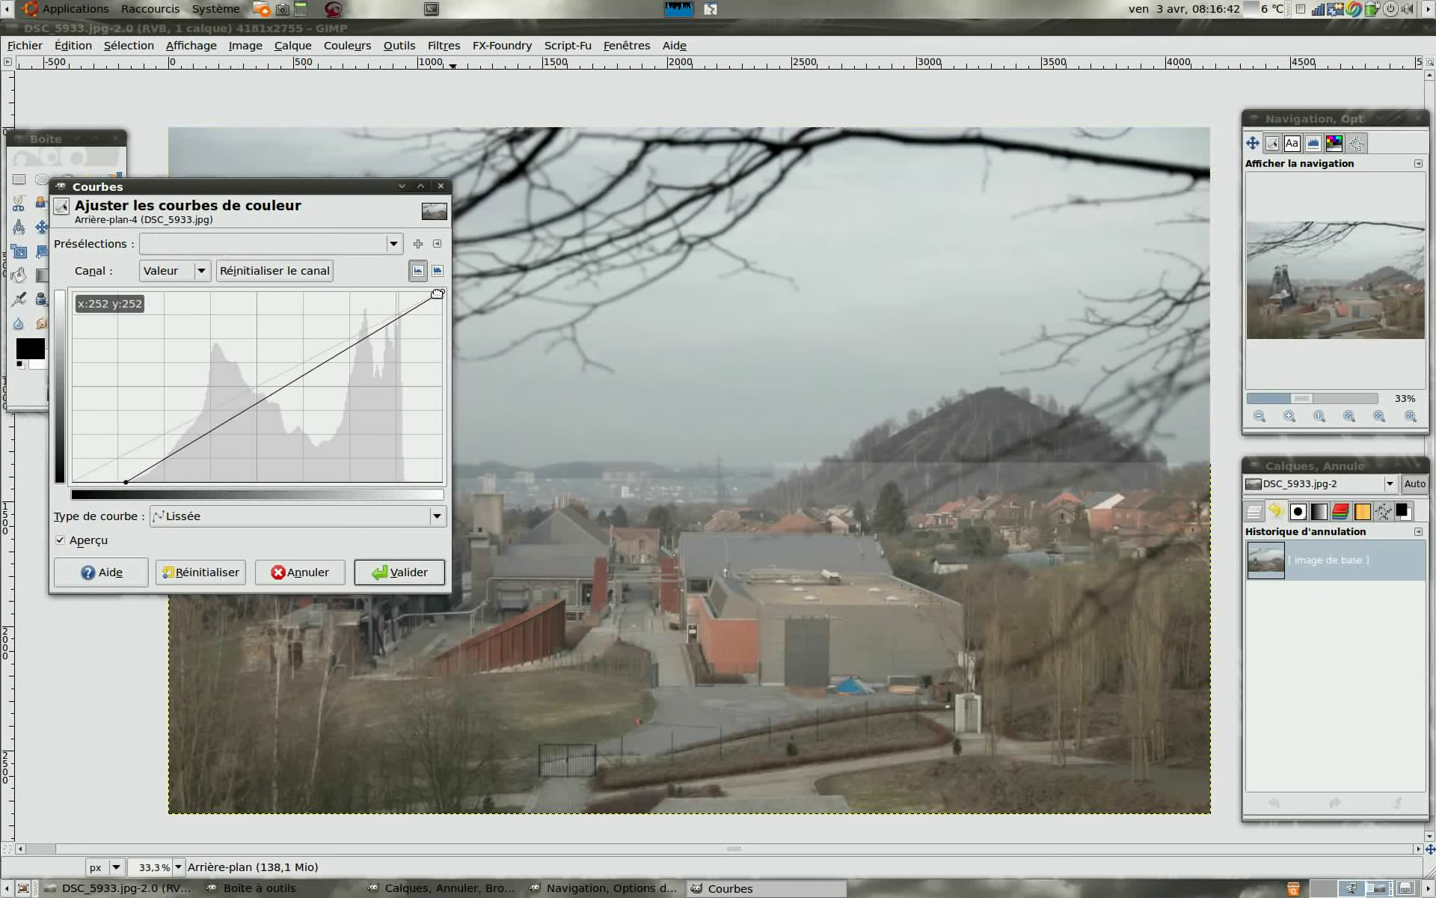
left_click_drag(442, 291, 416, 279)
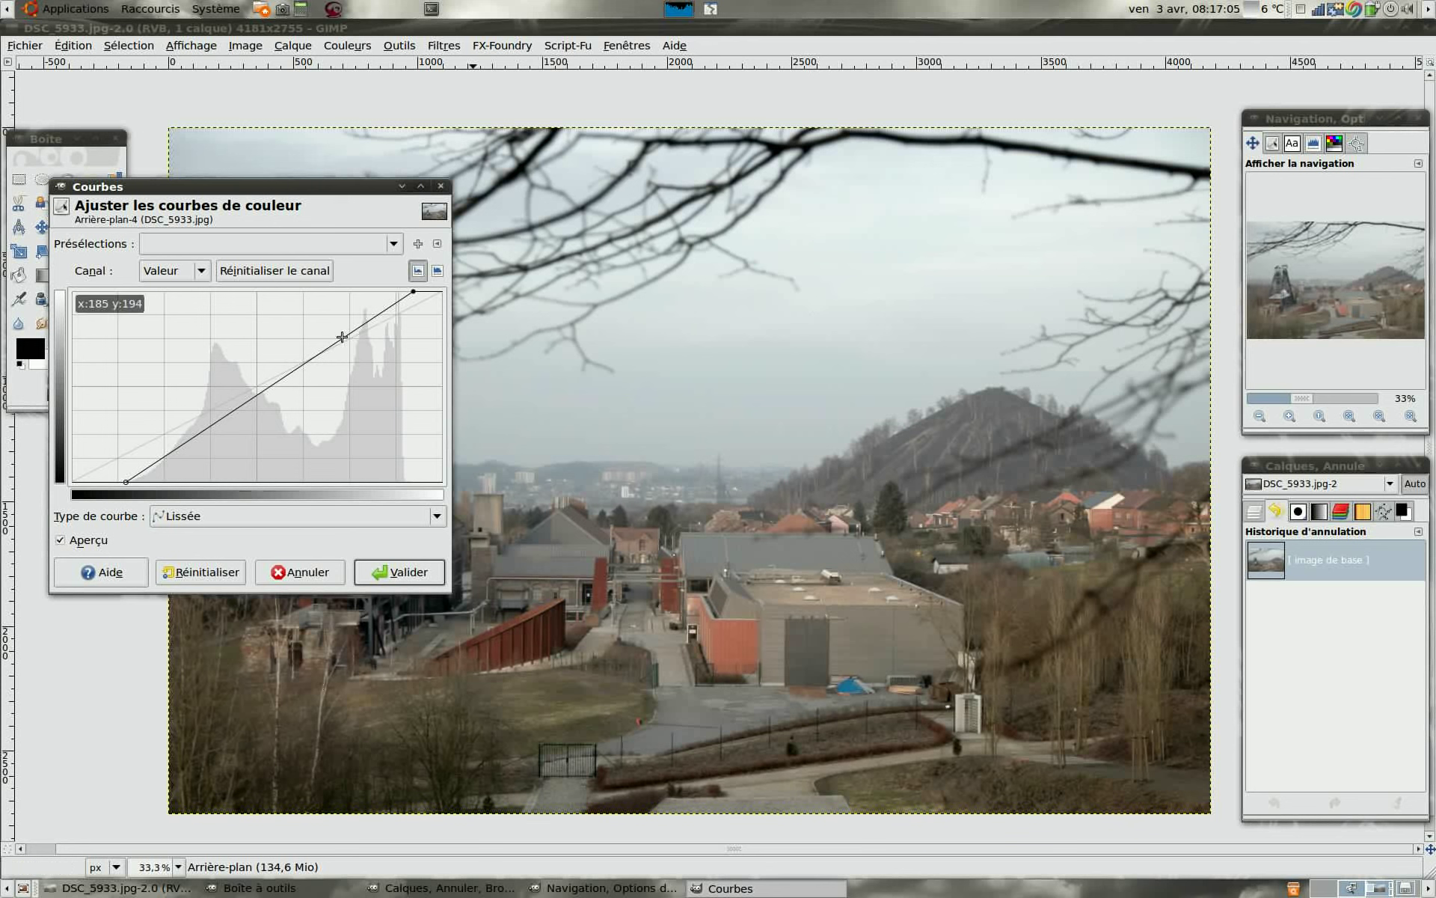
left_click_drag(341, 339, 346, 341)
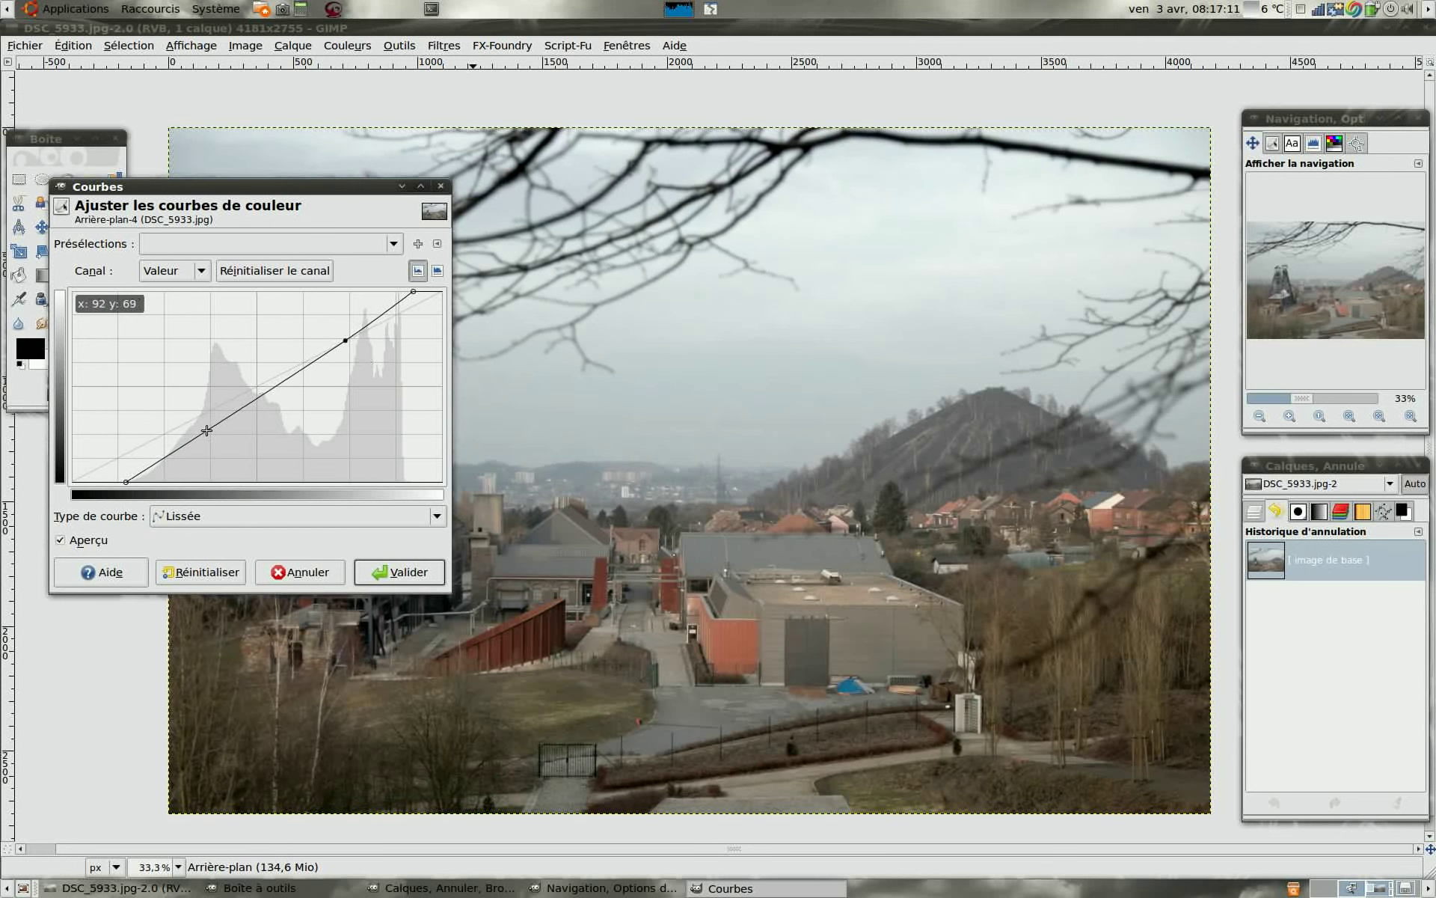
left_click_drag(207, 430, 201, 424)
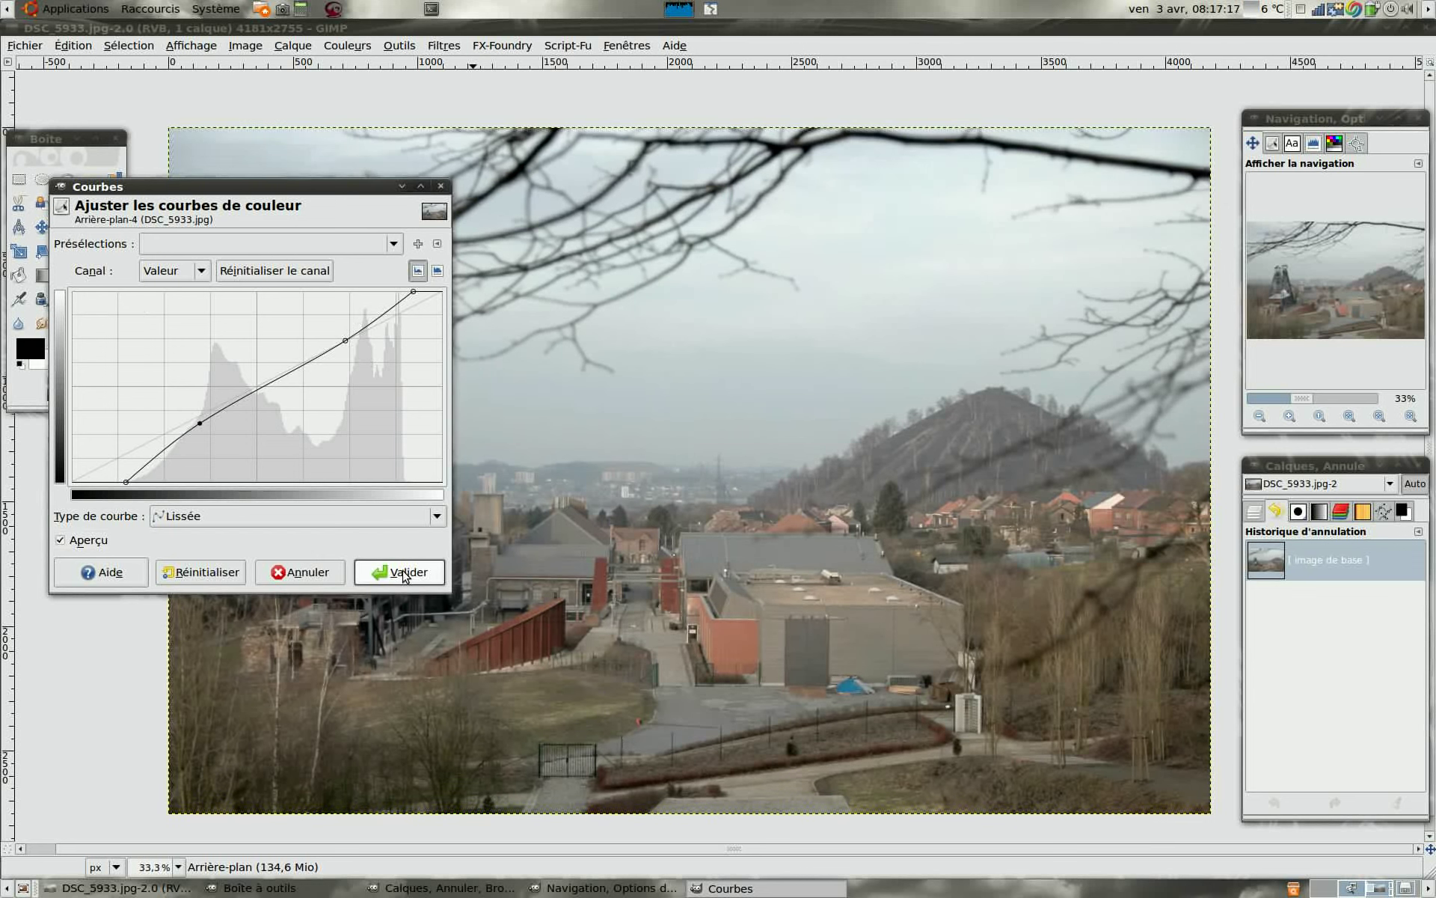
left_click_drag(126, 483, 132, 482)
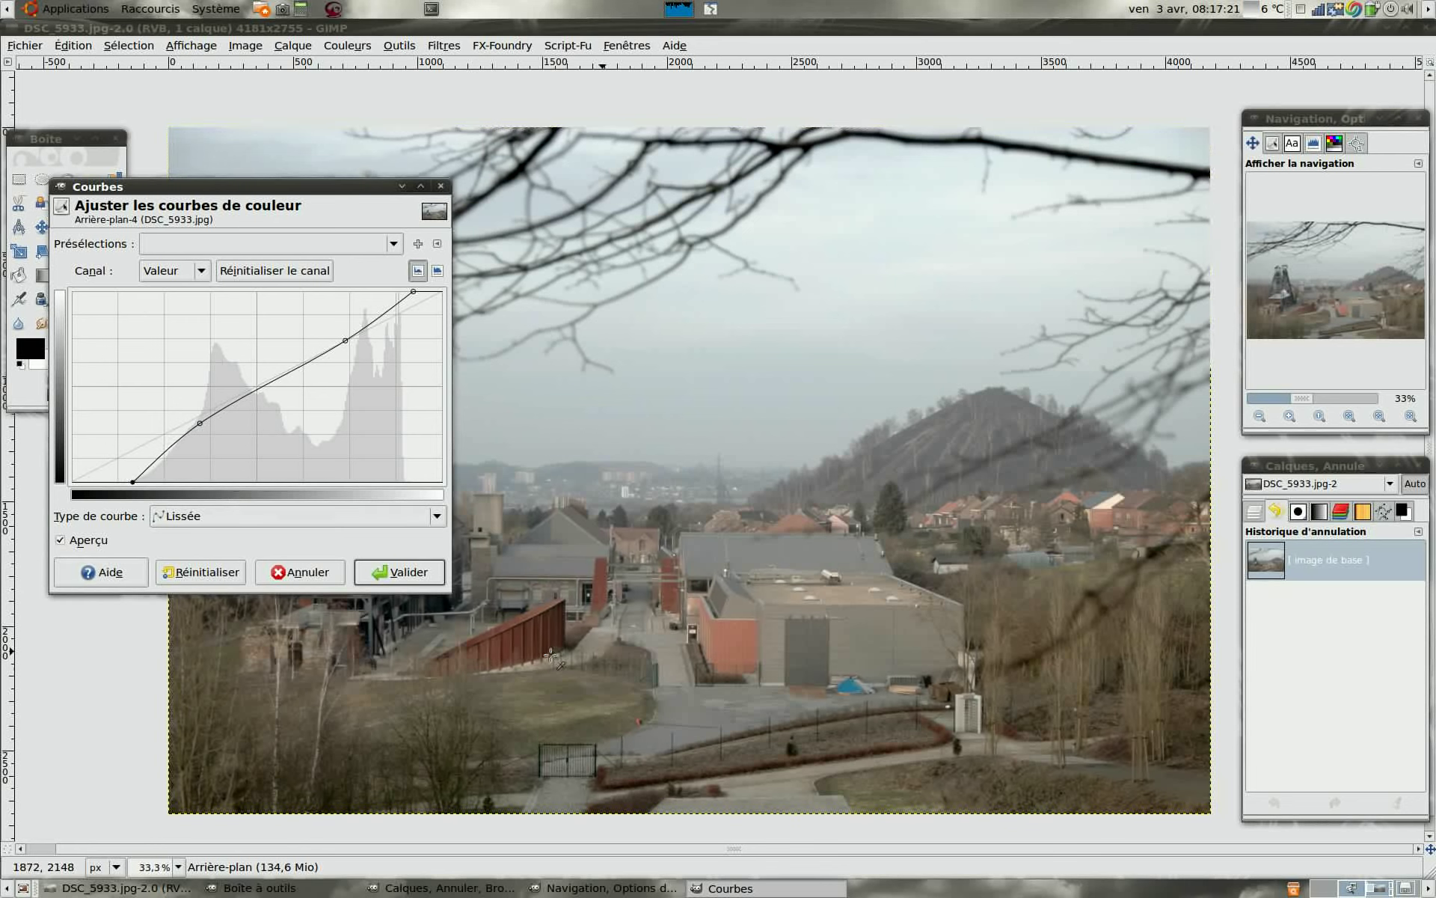
left_click(417, 581)
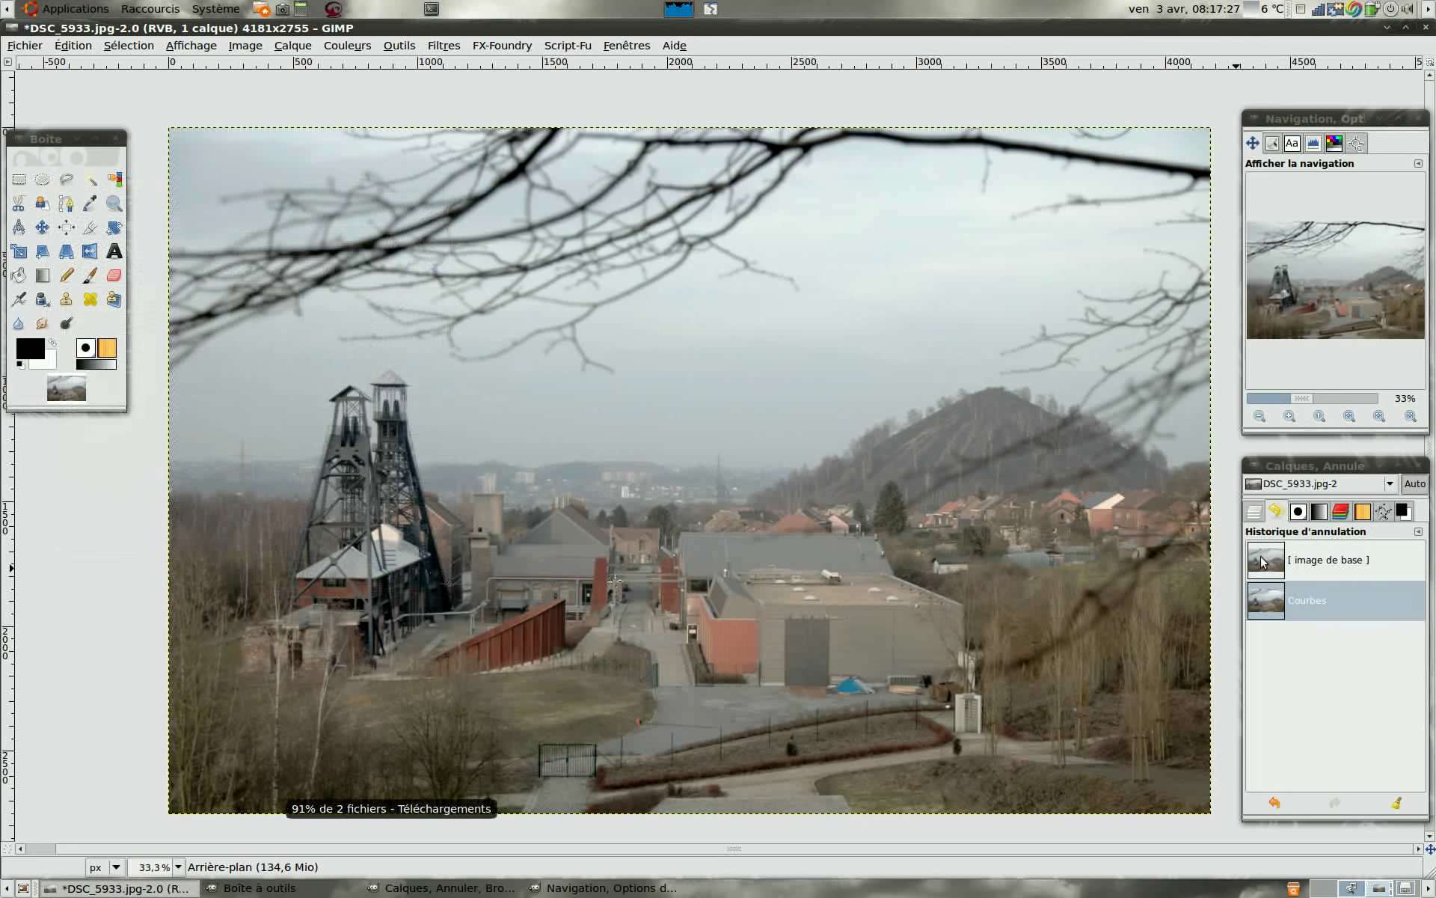
left_click(1267, 558)
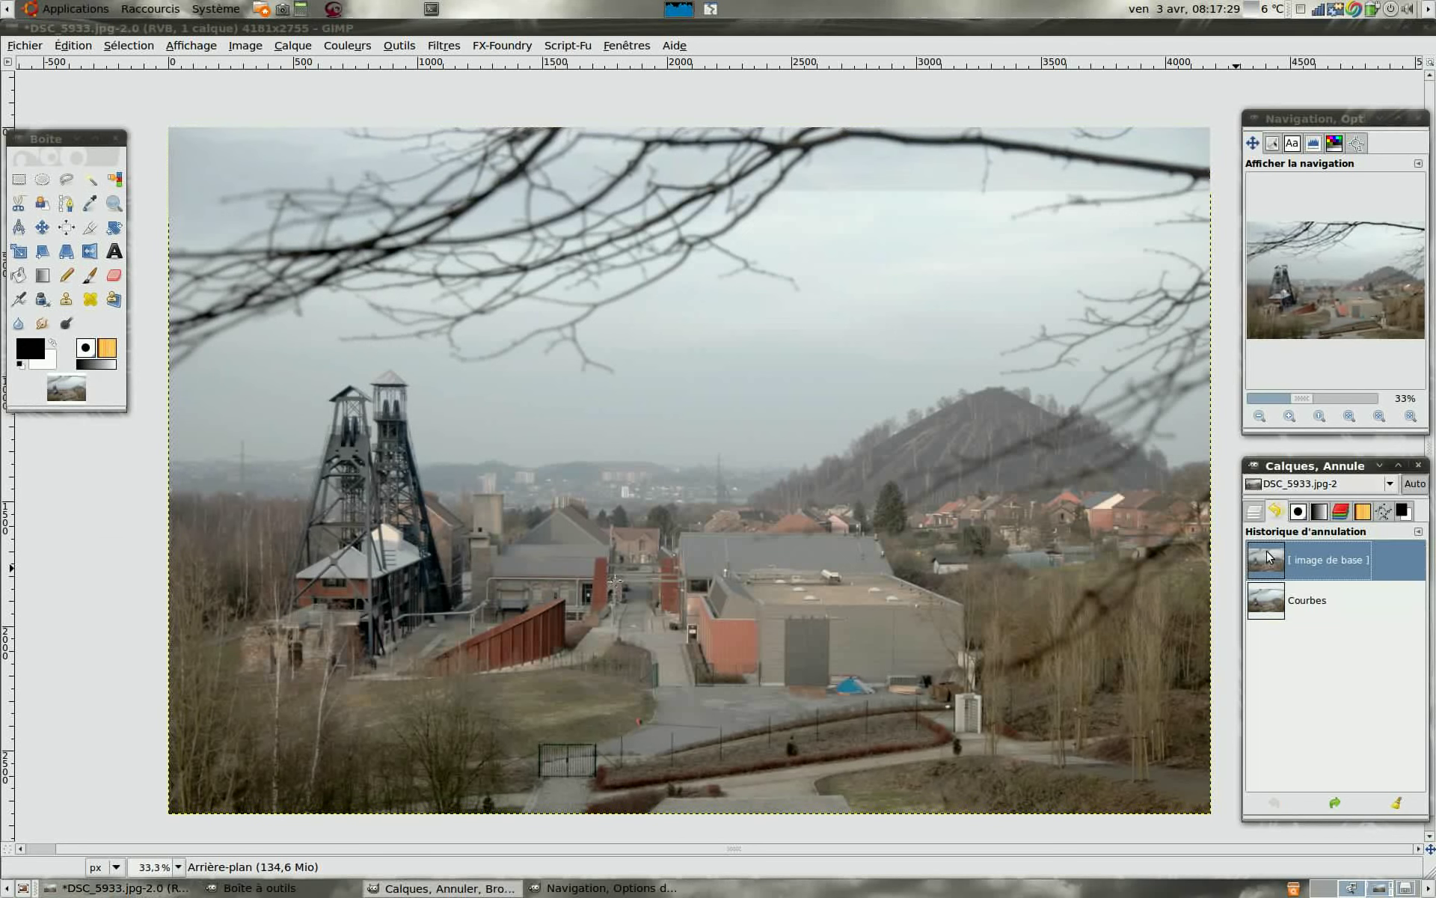
left_click(1274, 599)
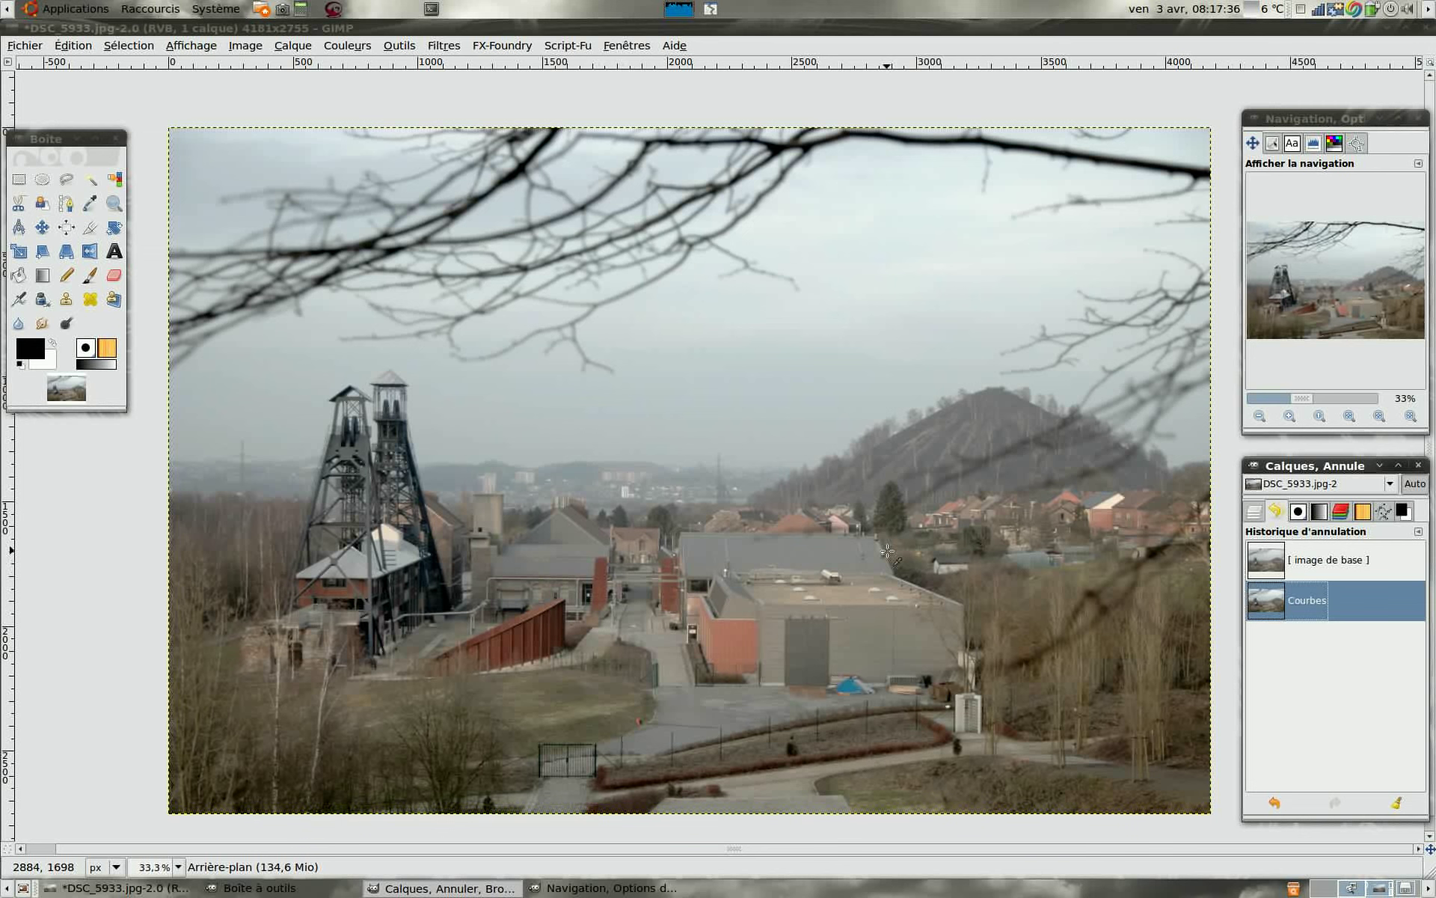
left_click(361, 51)
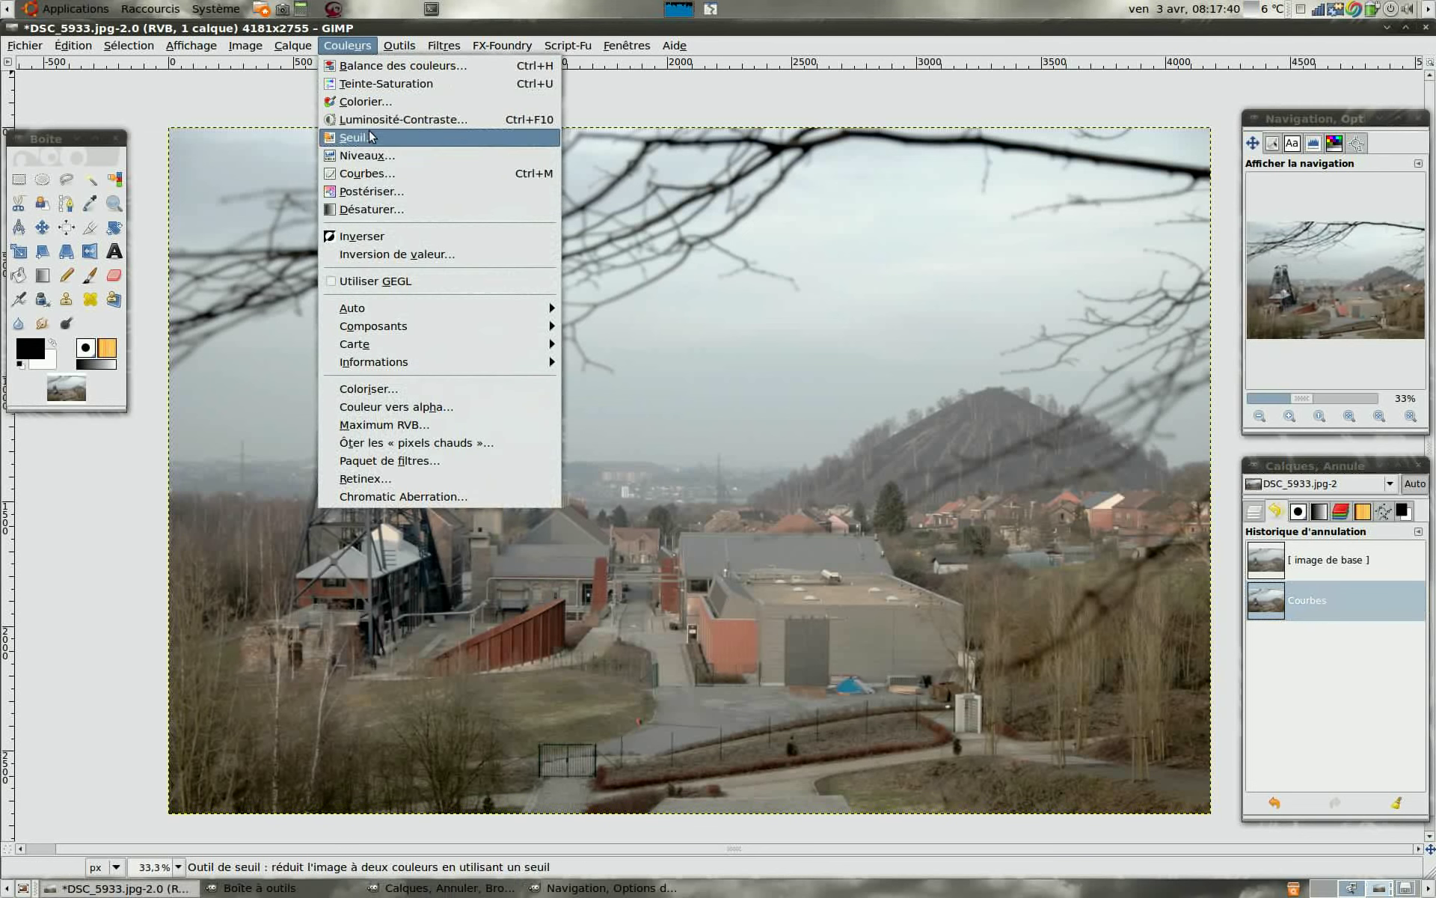
Open Hue-Saturation and raise the master saturation to 32
left_click(382, 83)
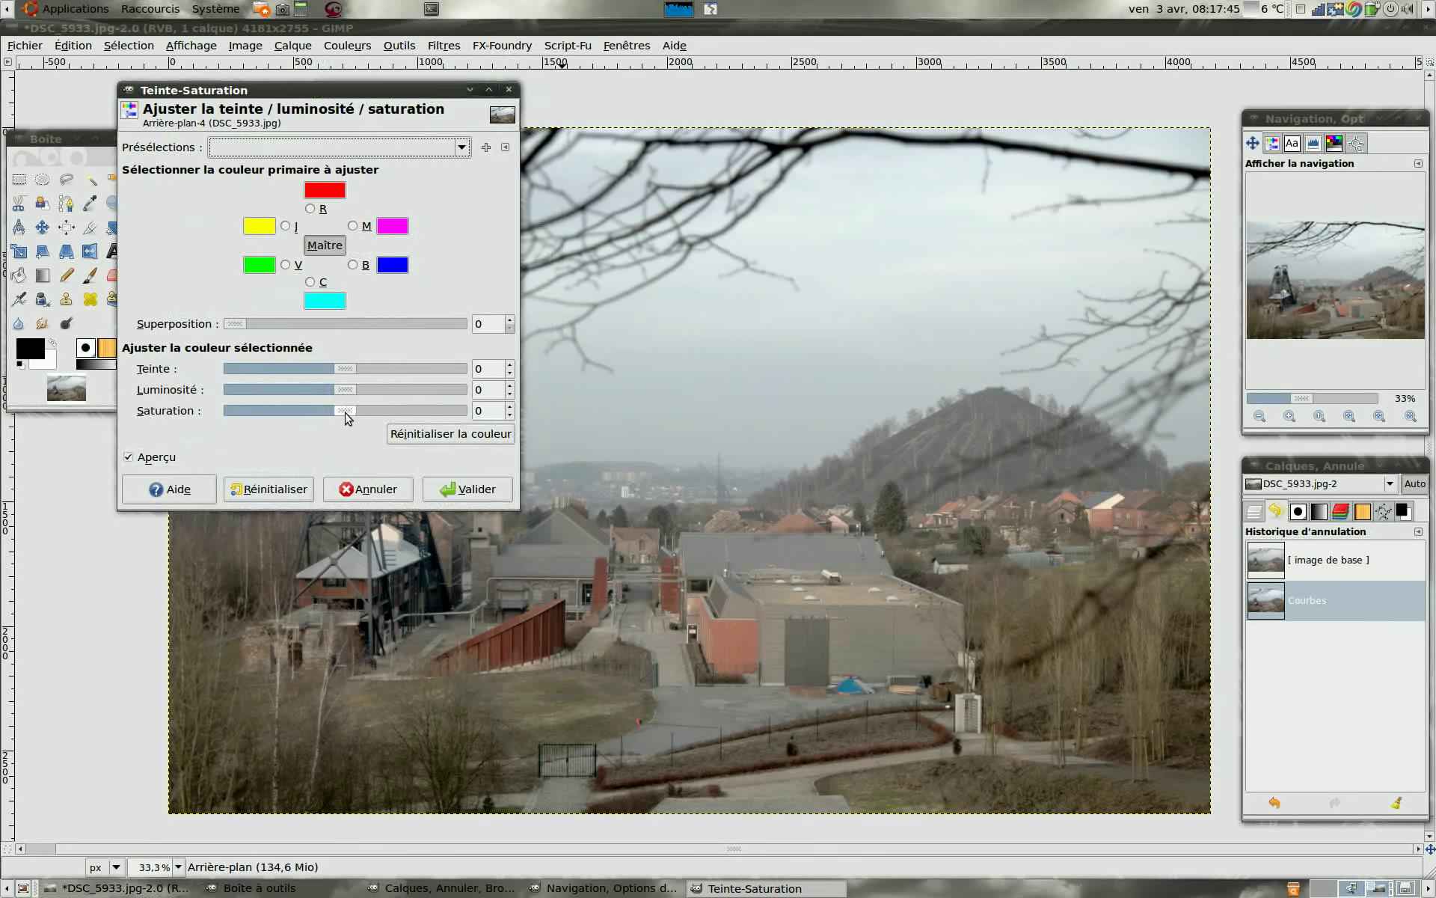
left_click_drag(345, 411, 364, 411)
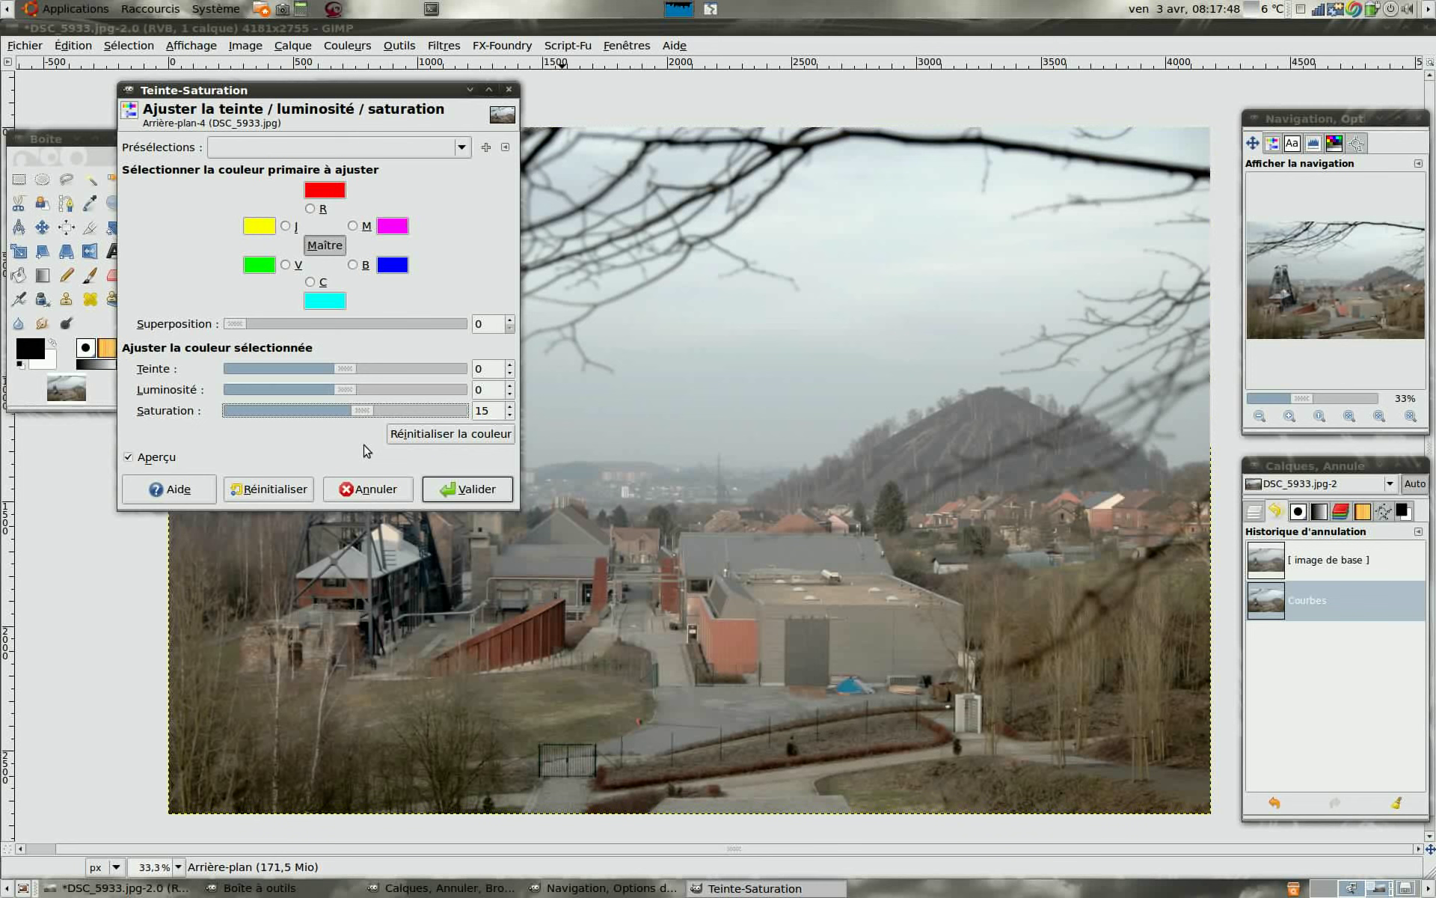
mouse_move(359, 414)
left_mouse_down()
mouse_move(378, 415)
mouse_move(353, 390)
left_mouse_up()
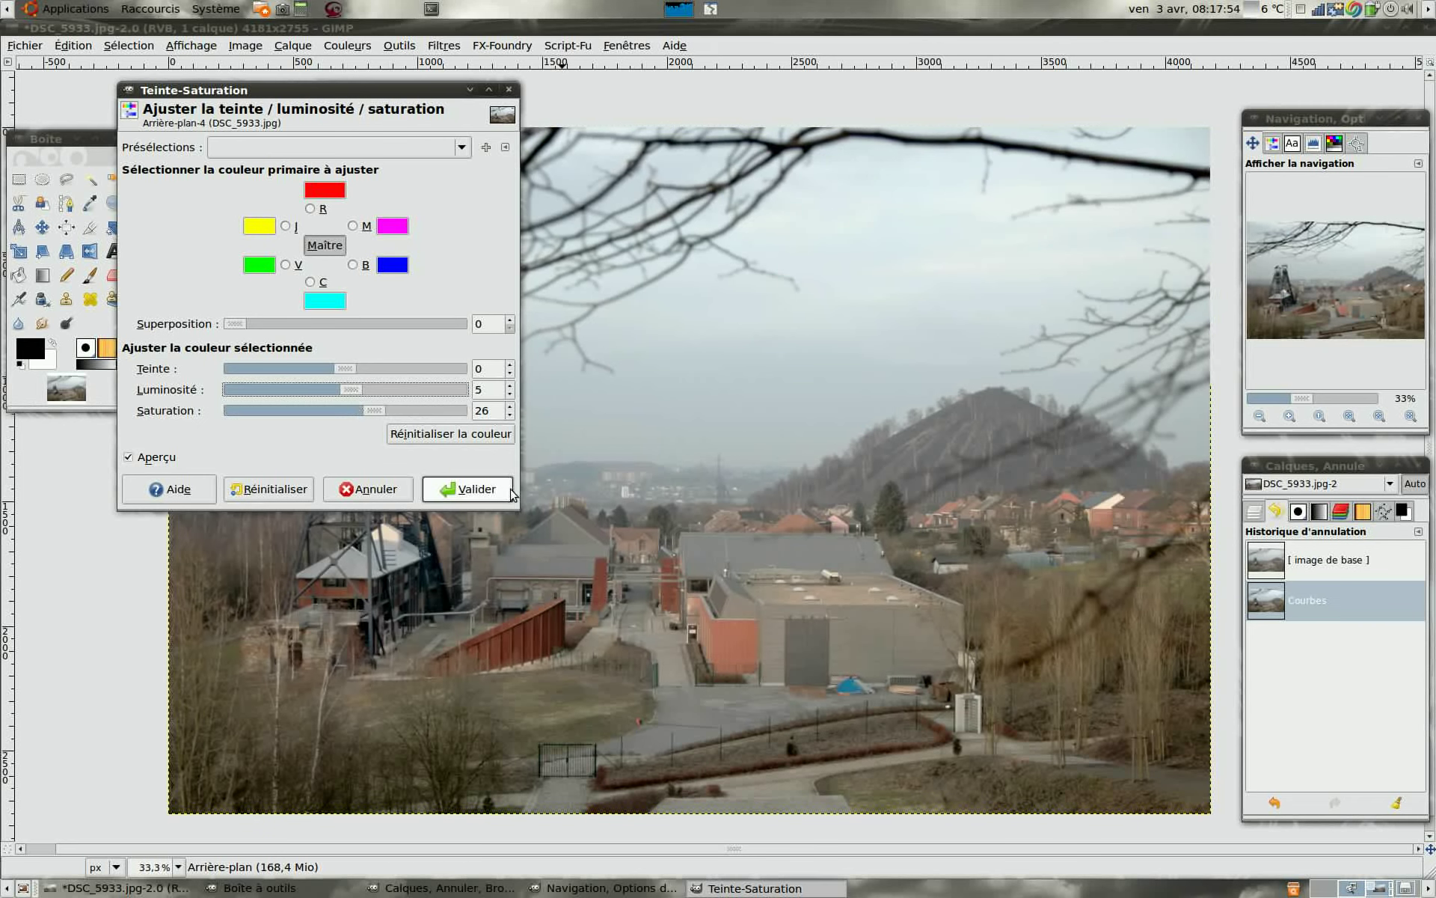
left_click_drag(378, 410, 357, 390)
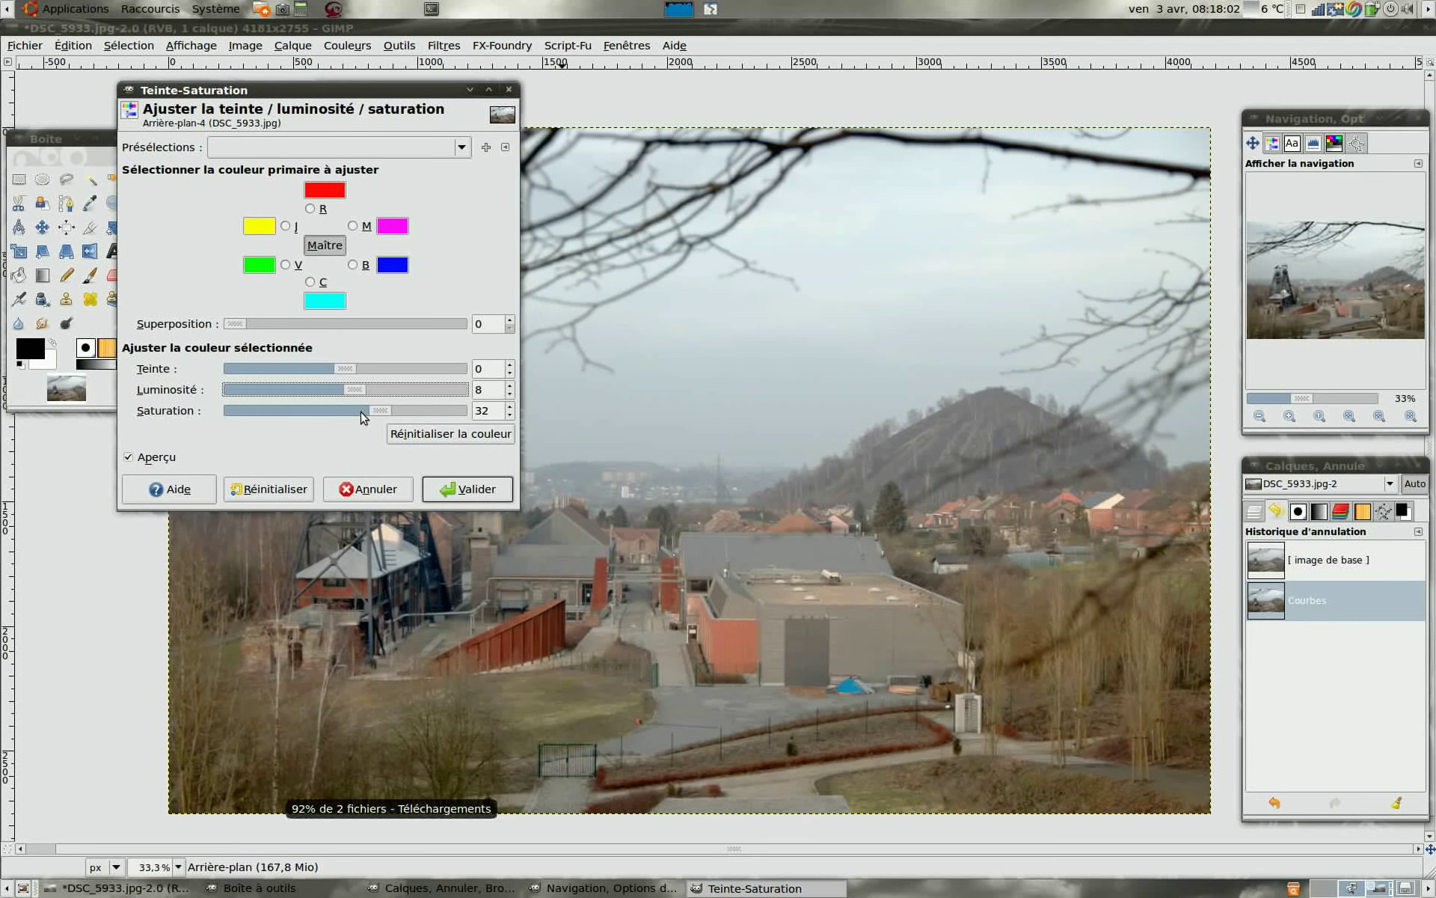
Experiment with the master hue, settling on a slight shift of 2
left_click_drag(346, 368, 354, 374)
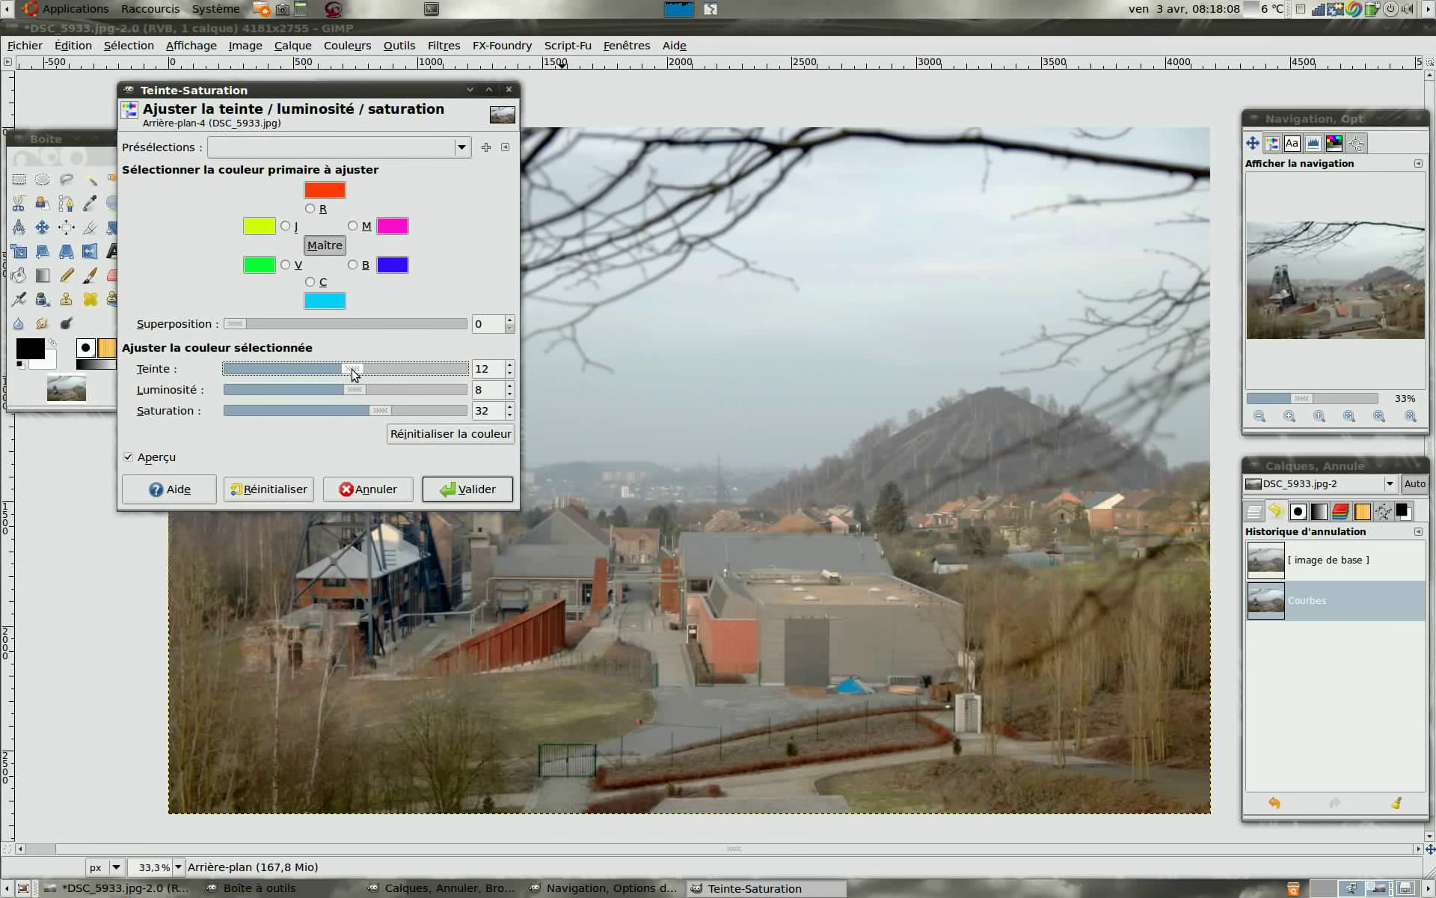
left_click_drag(355, 374, 341, 374)
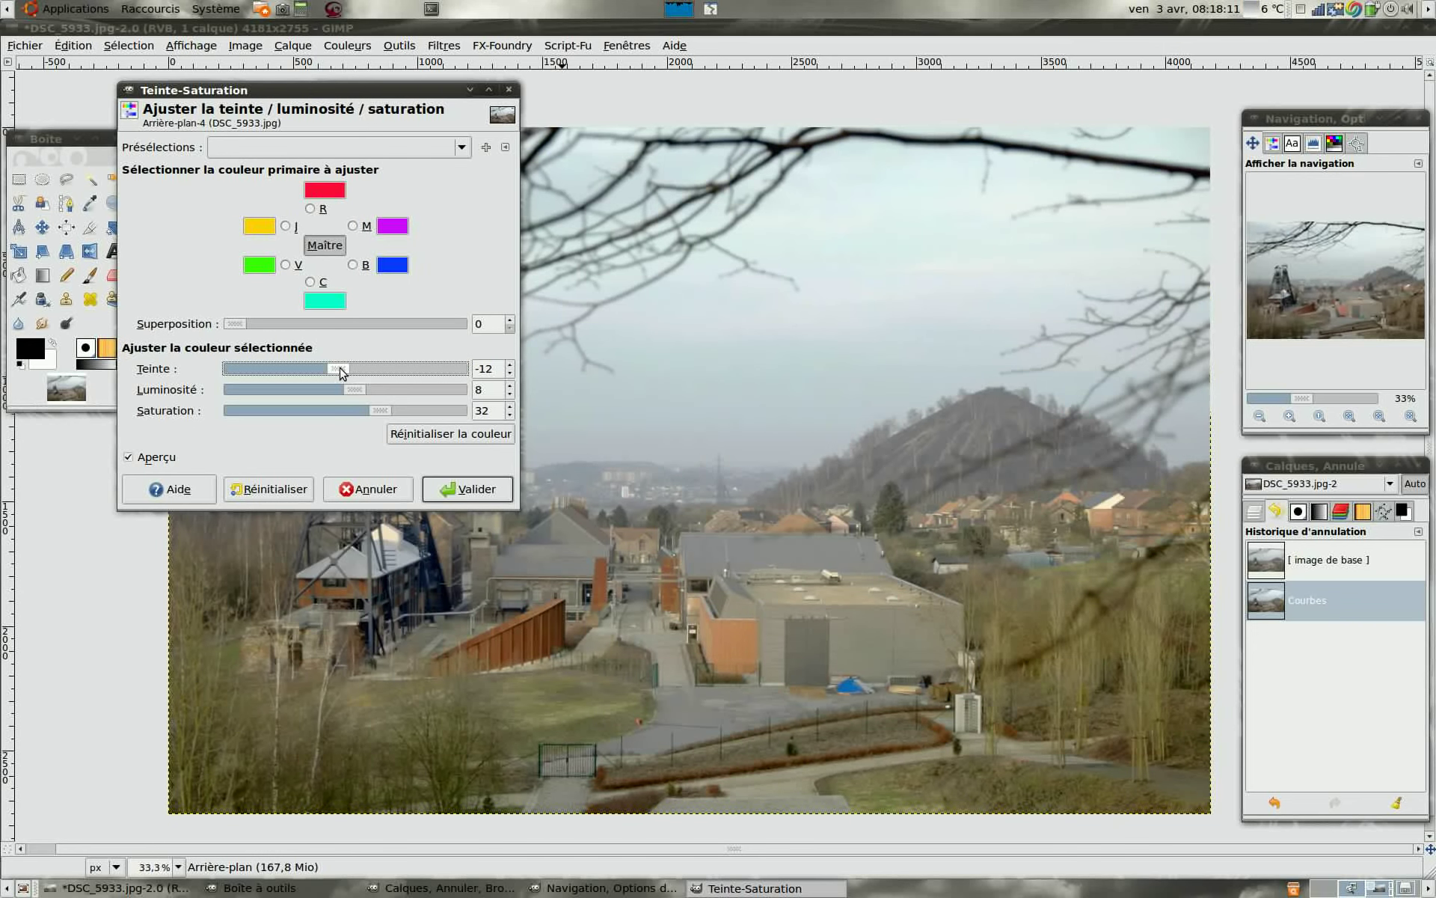
left_click_drag(340, 372, 346, 372)
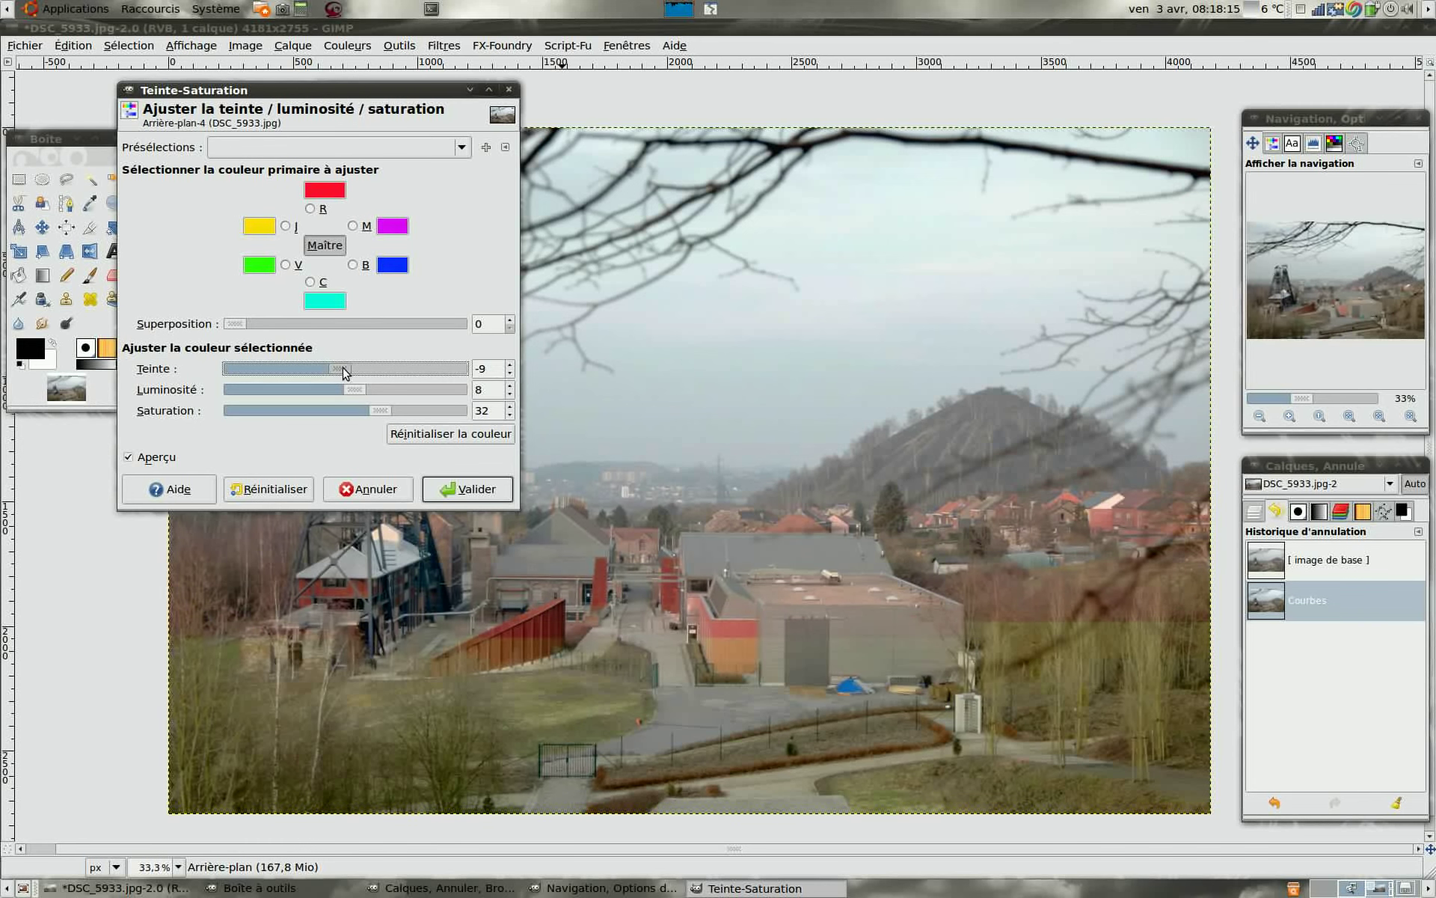
left_click_drag(344, 372, 347, 373)
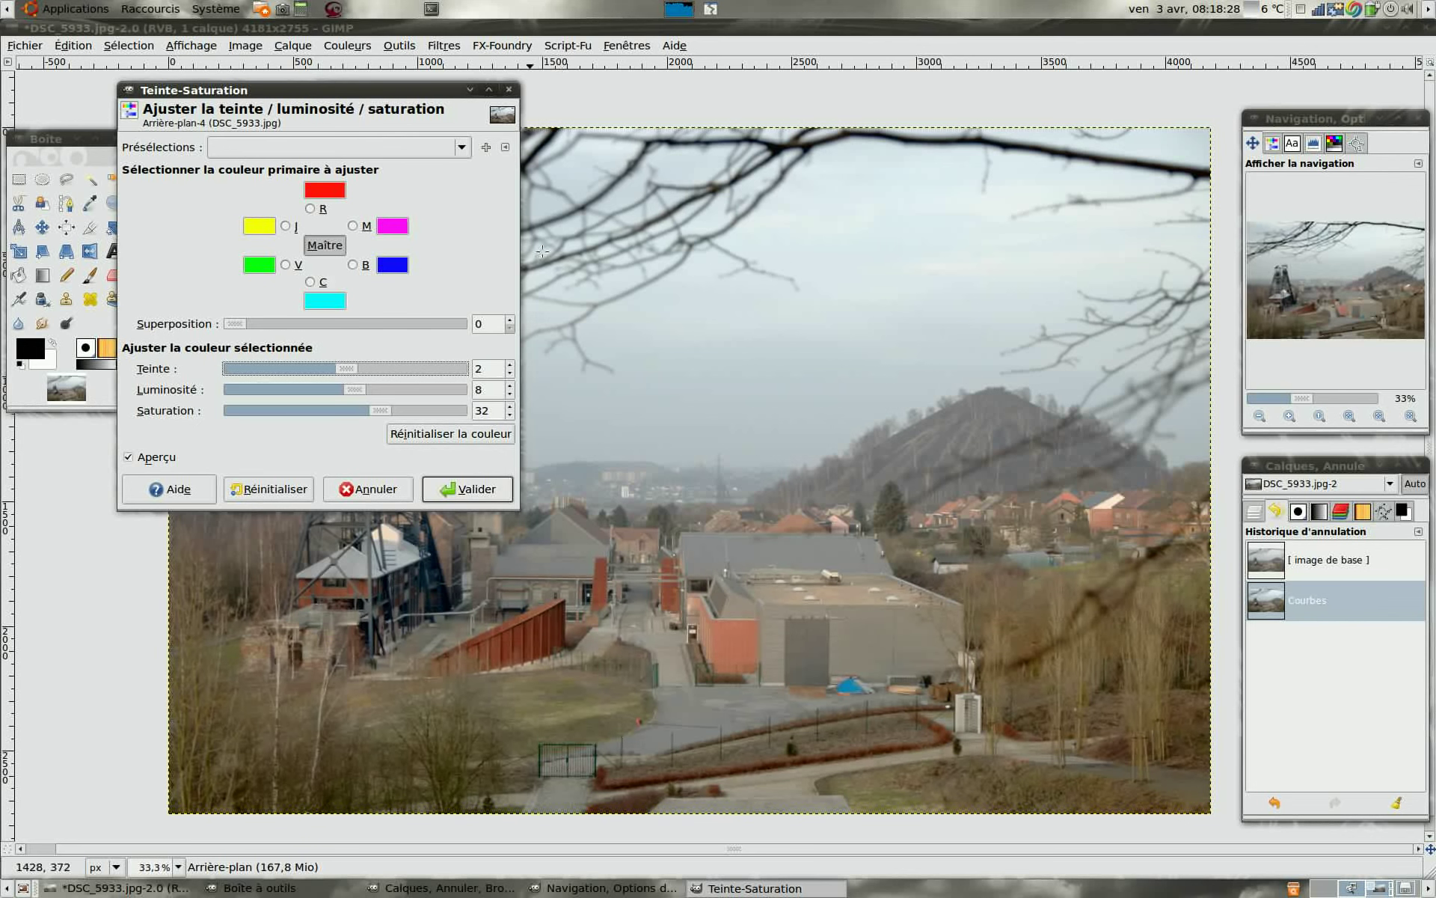
Set cyan lightness to -7 and saturation to 3, then apply Hue-Saturation
left_click(310, 282)
left_click_drag(346, 395, 326, 395)
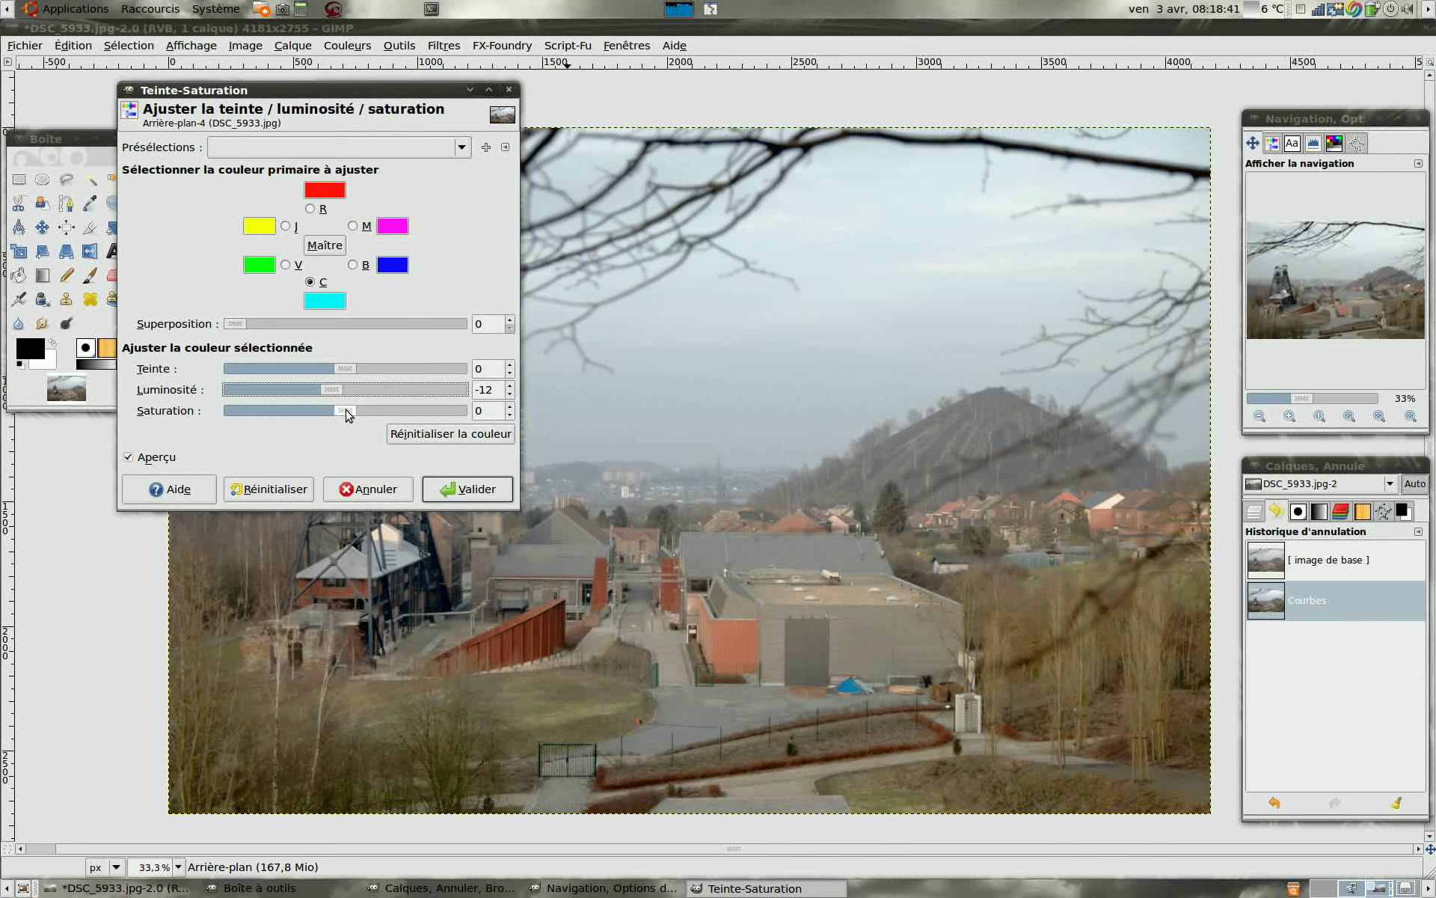
left_click_drag(332, 390, 341, 392)
left_click_drag(345, 414, 349, 414)
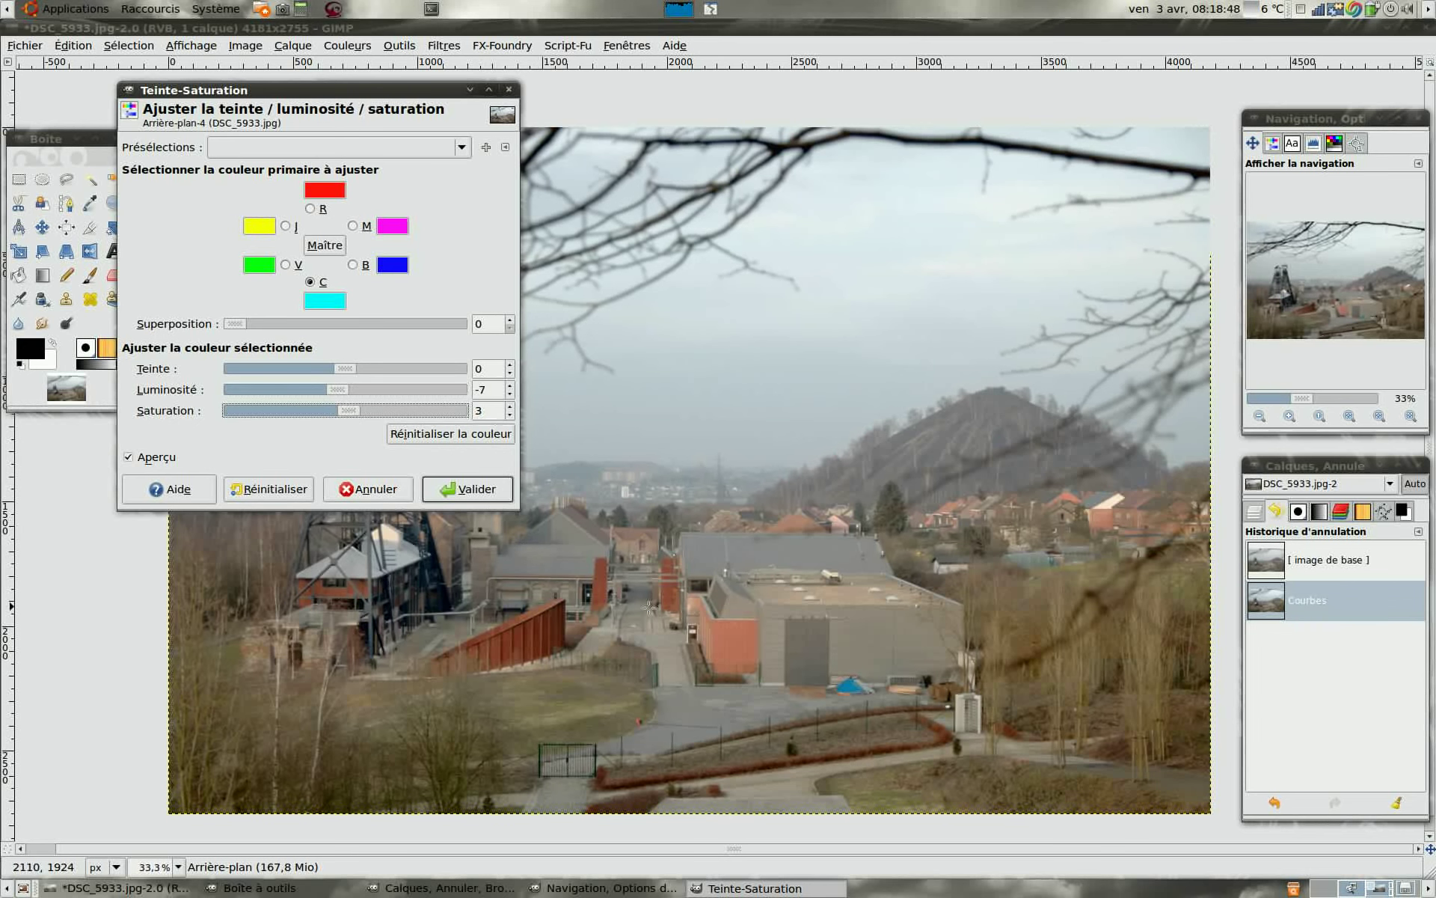
left_click(473, 491)
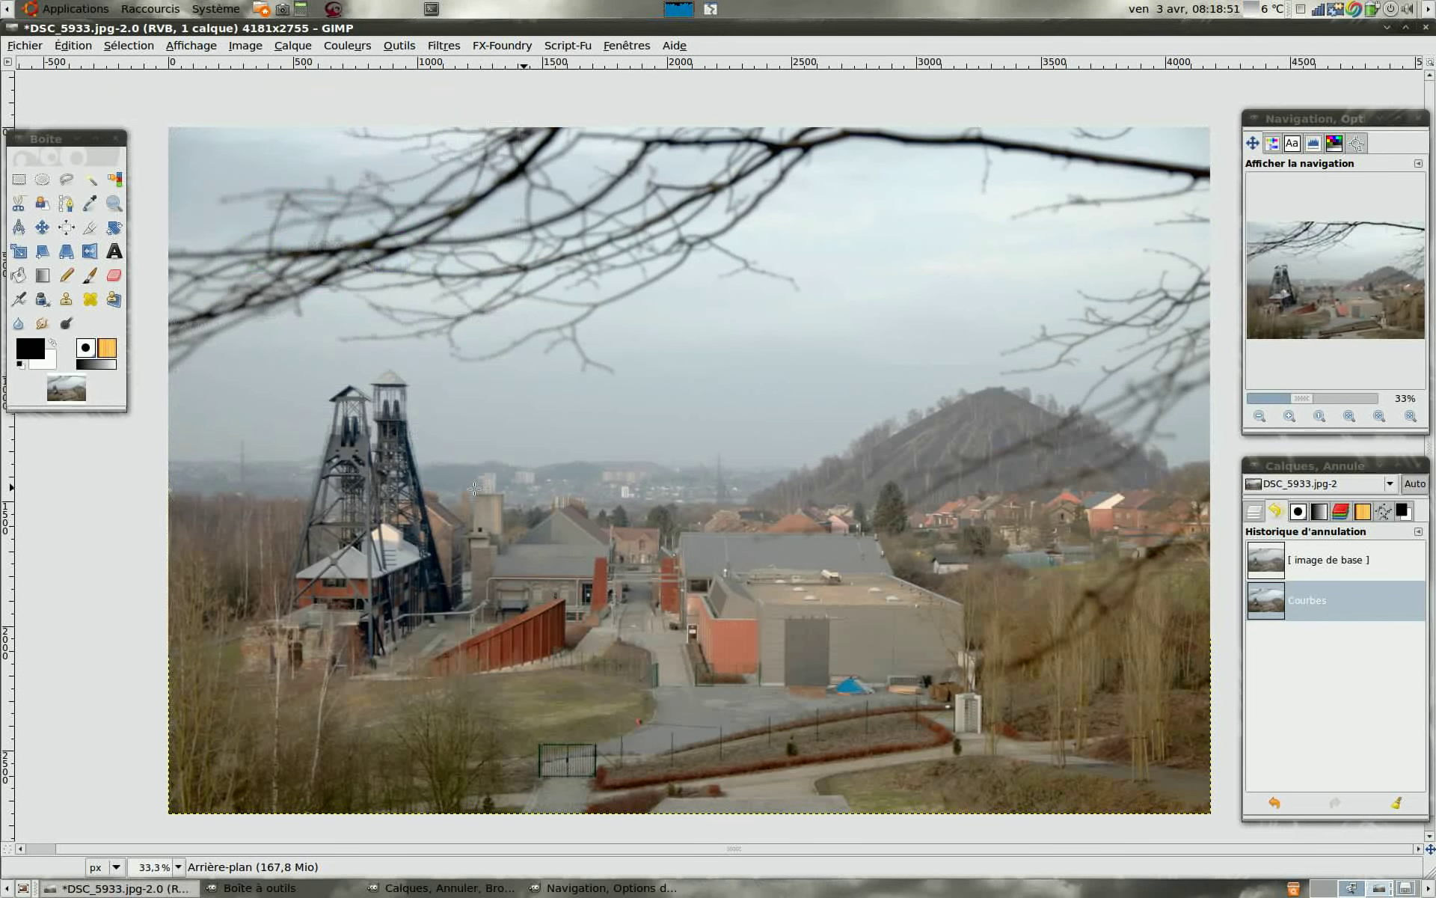
left_click(1272, 598)
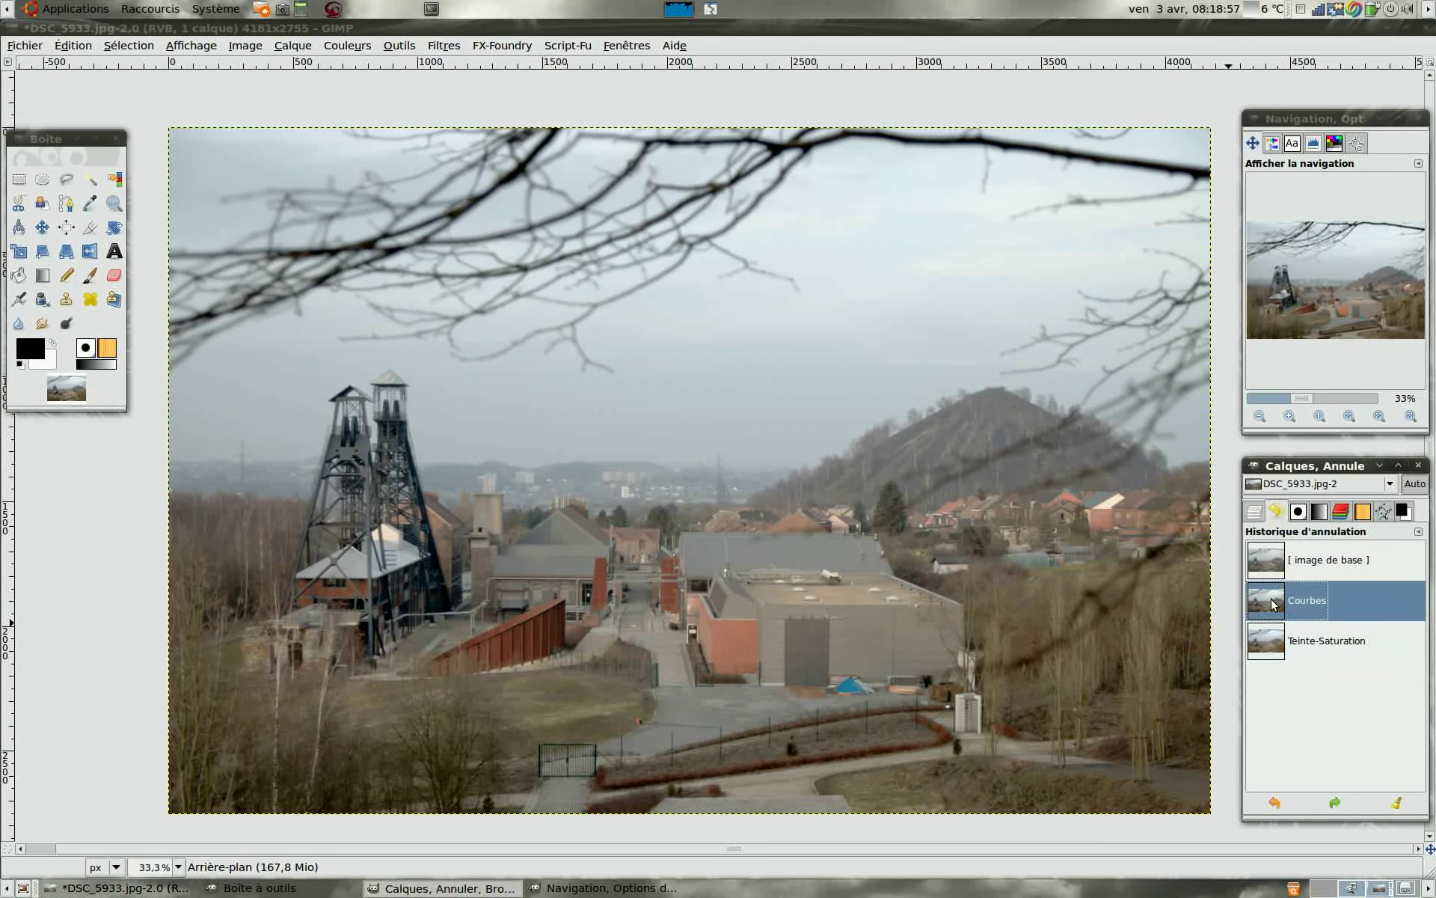
left_click(1267, 639)
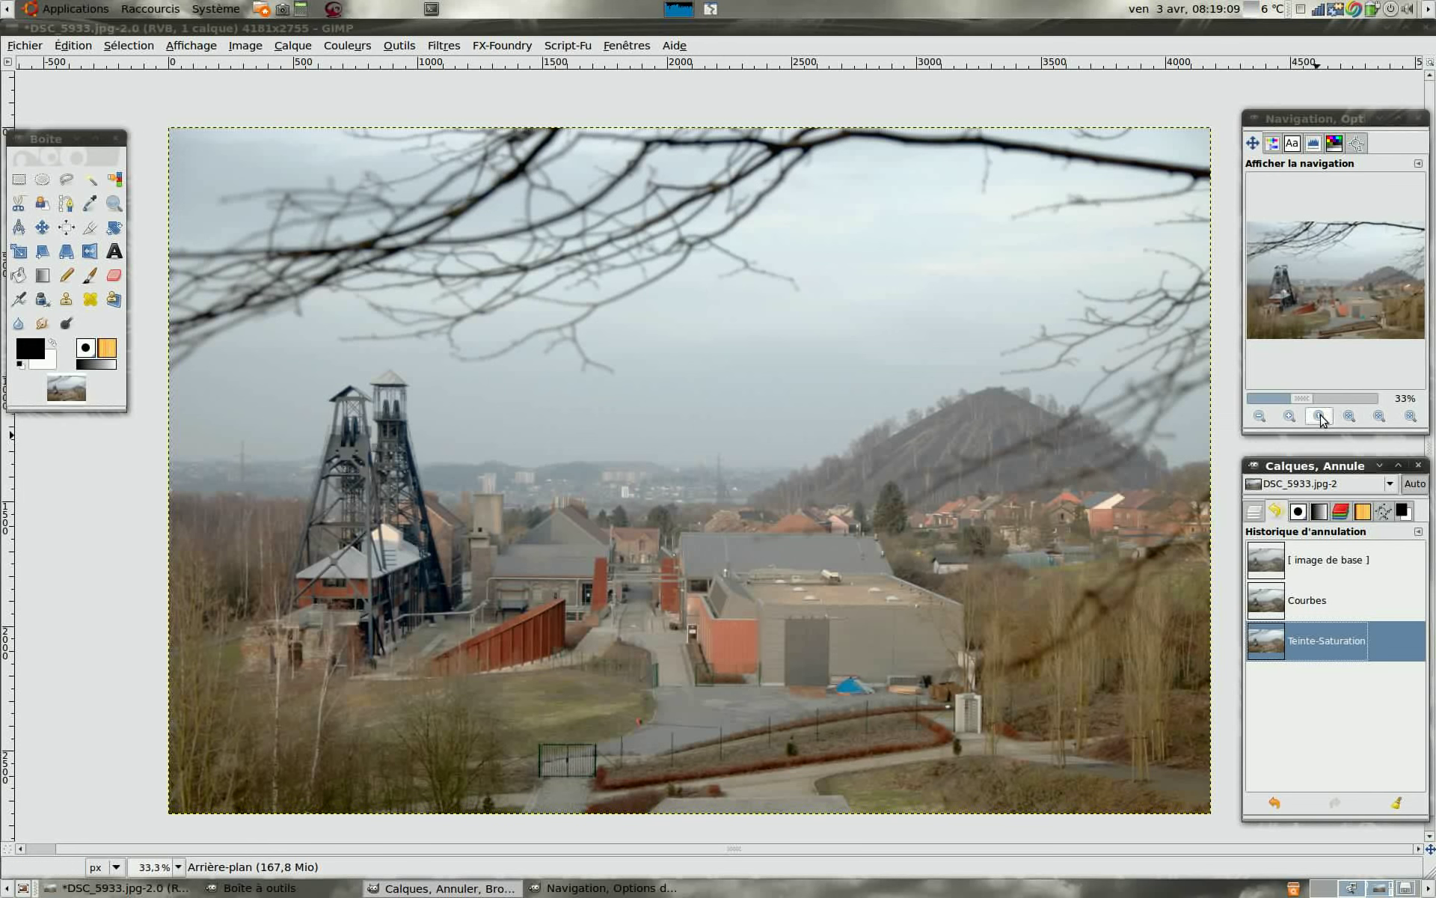
View the central buildings at 1:1 zoom and bring up the Filters > Enhance menu
left_click(1321, 419)
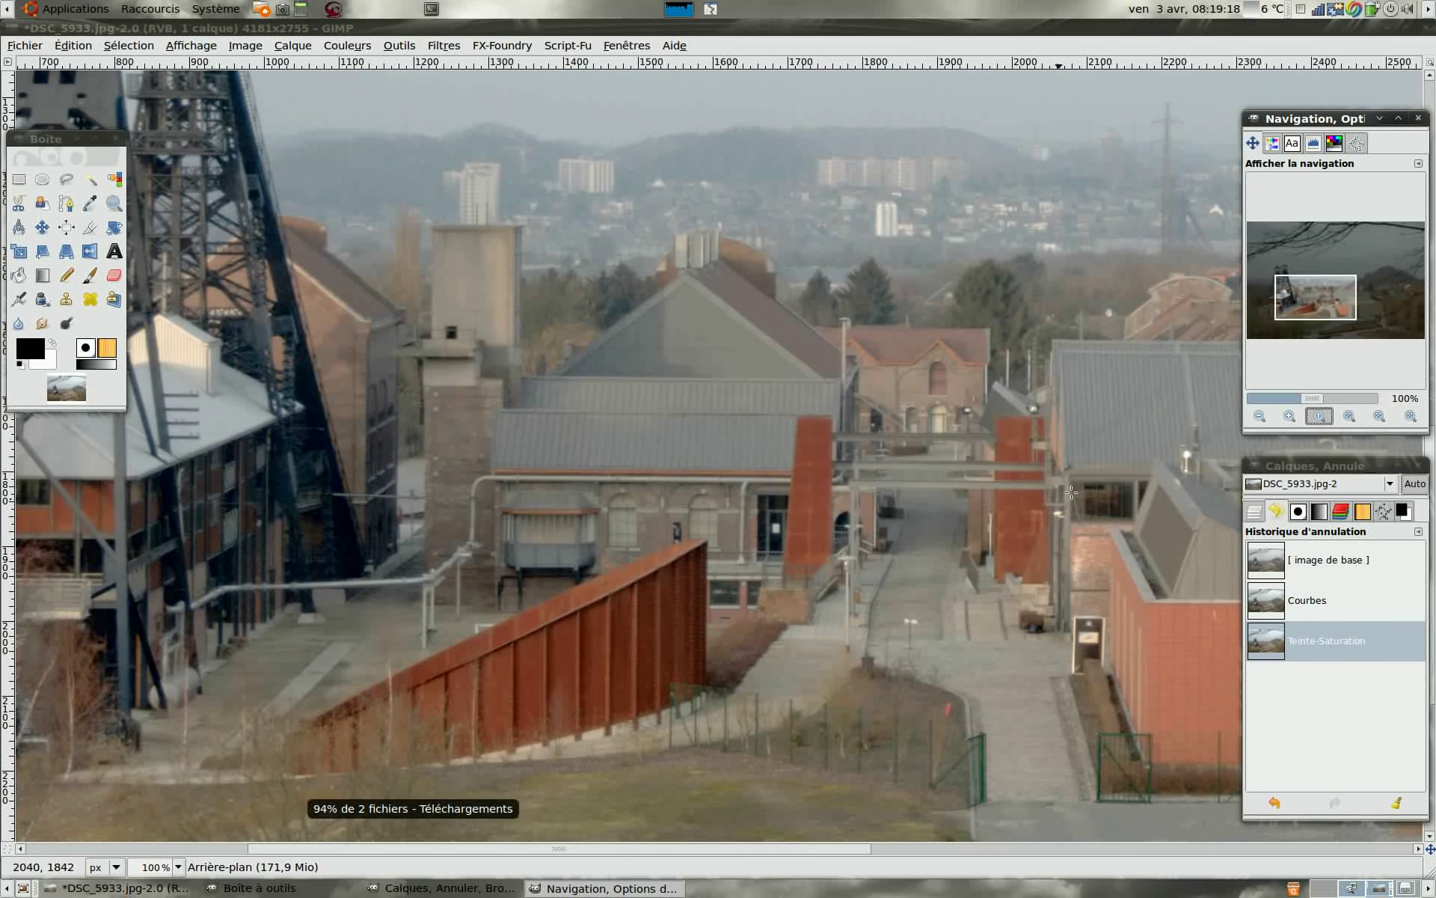
left_click_drag(1324, 290, 1325, 296)
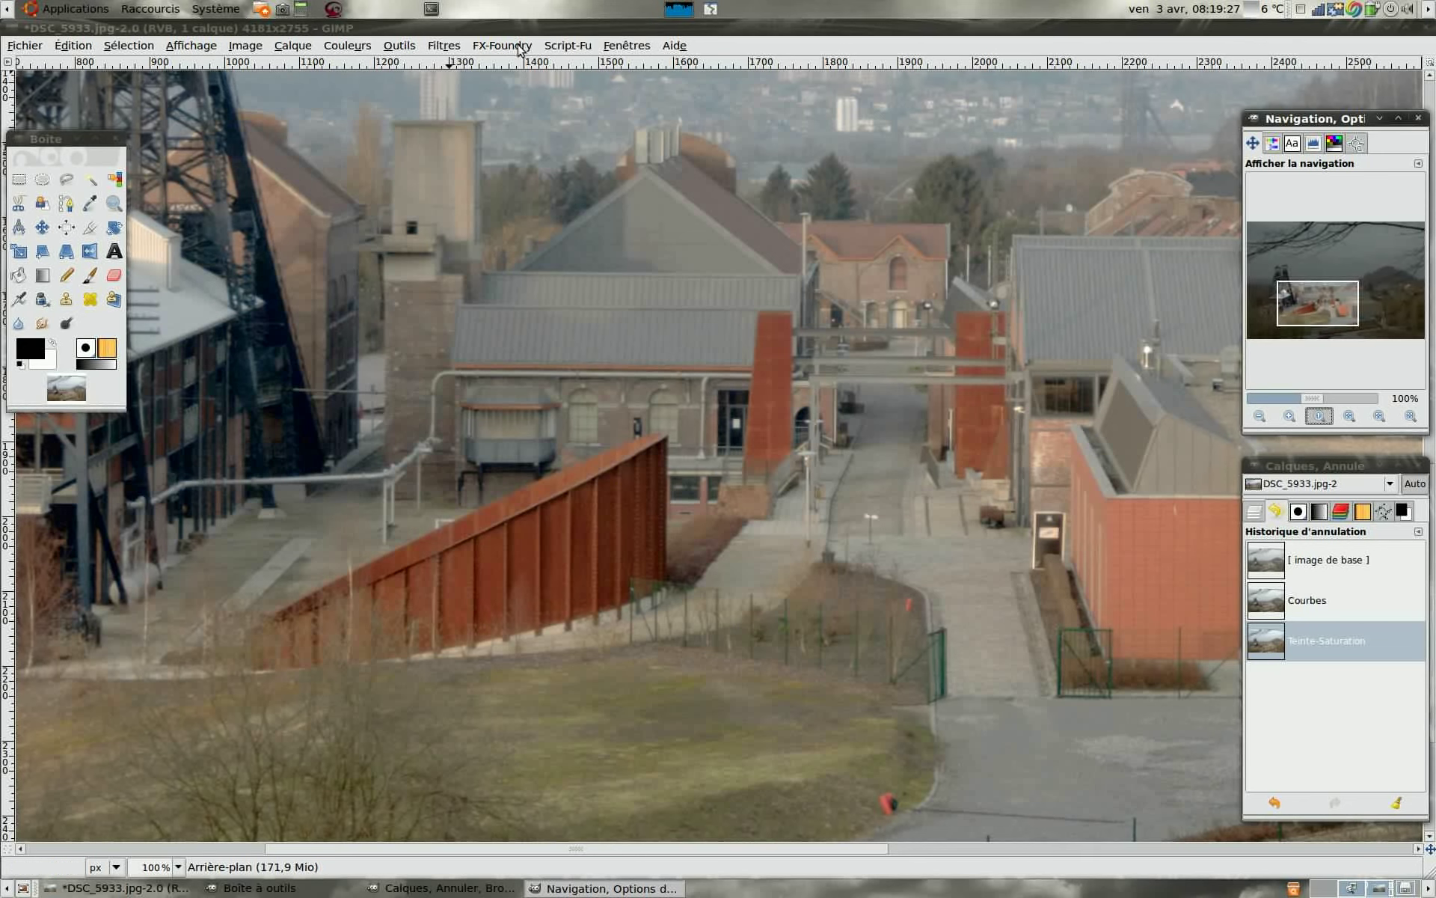
left_click(449, 47)
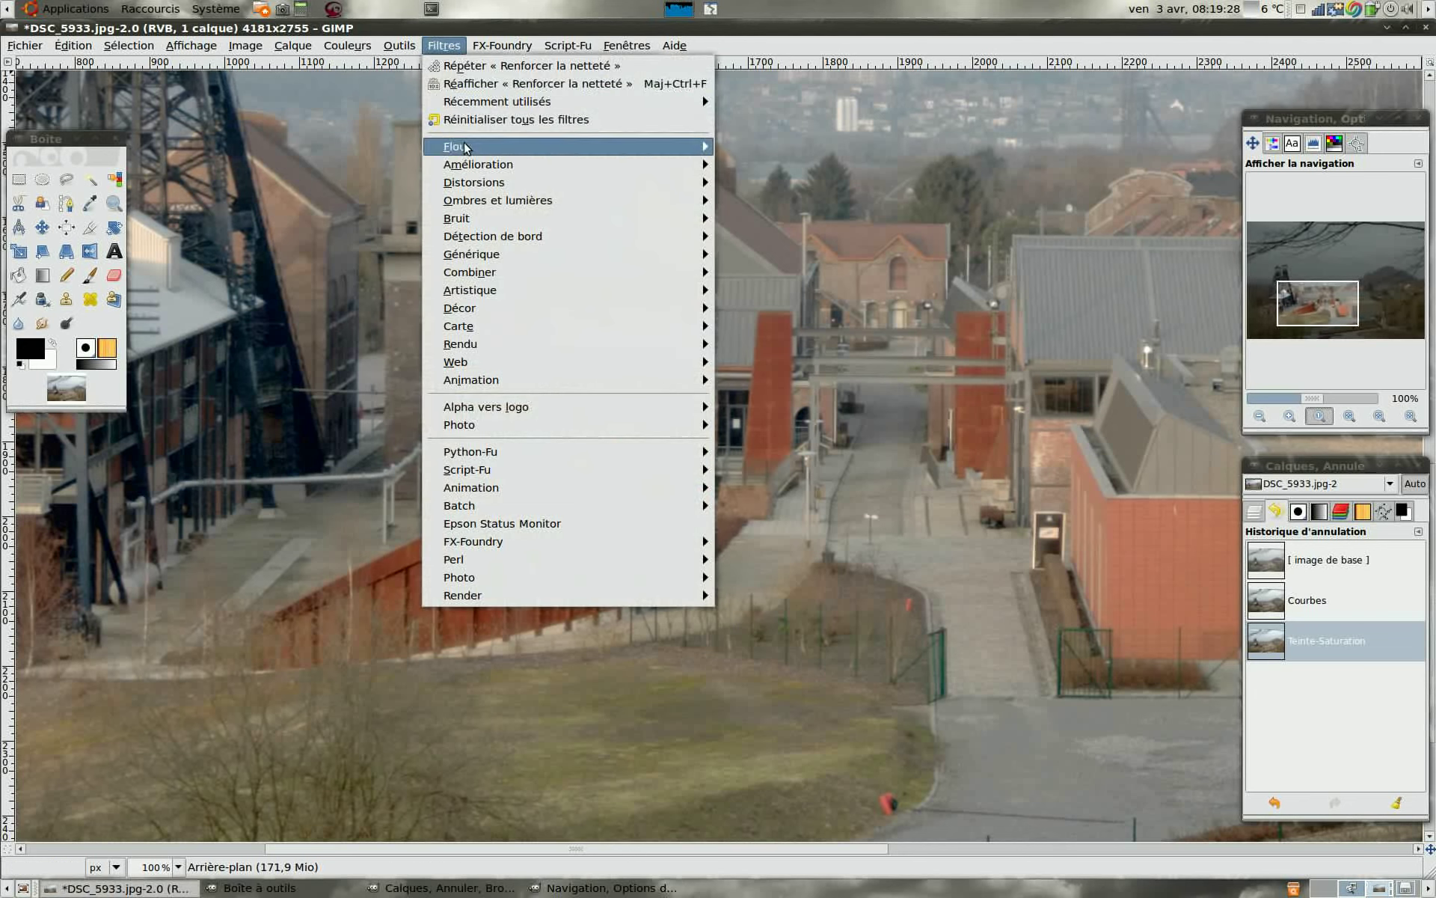
mouse_move(479, 164)
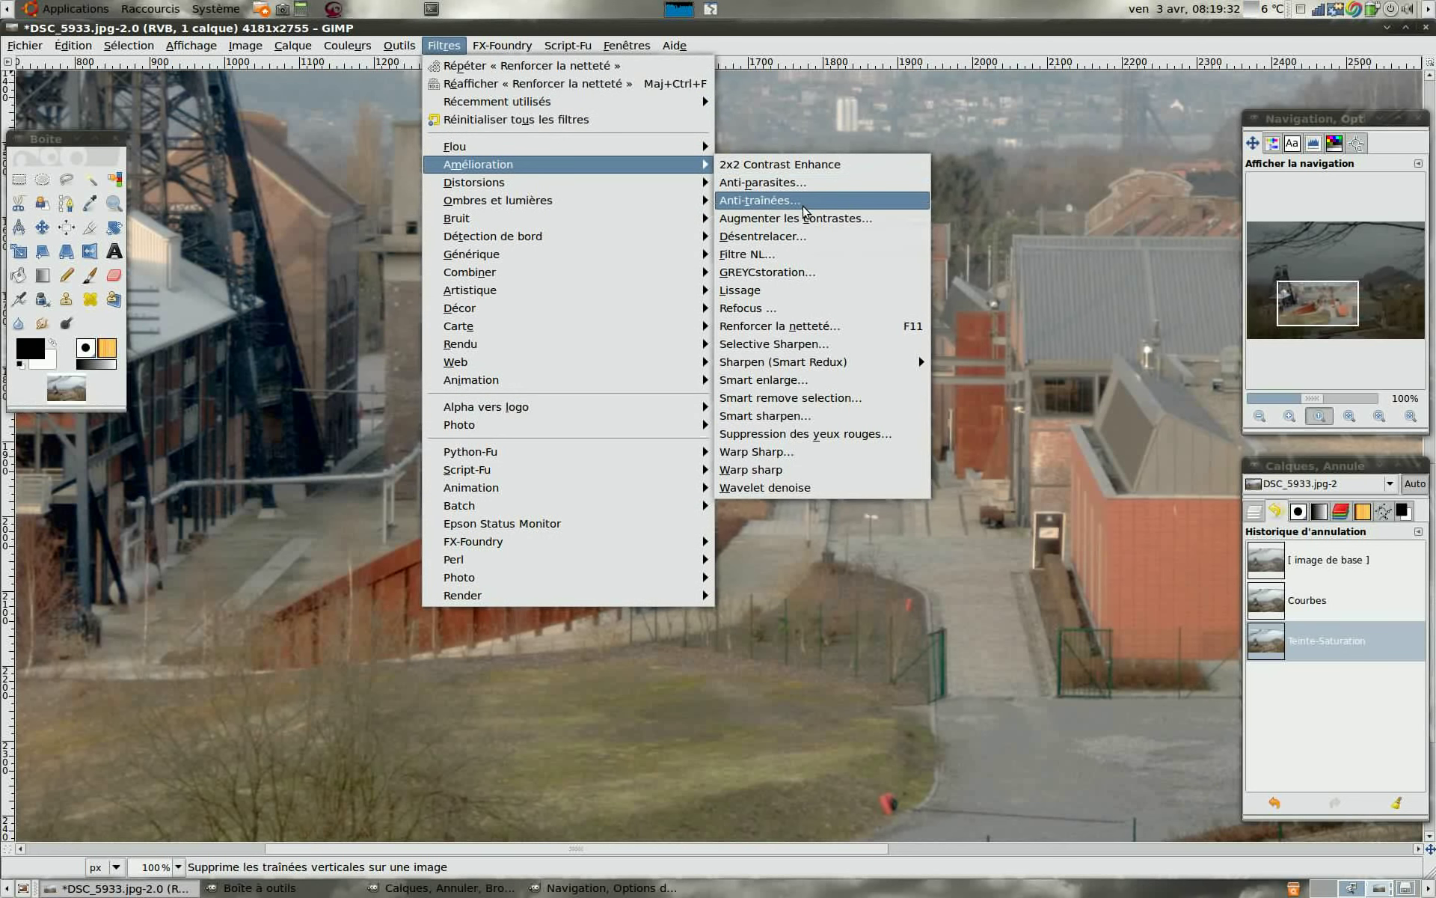
Apply Unsharp Mask with radius 0.6, amount 2.51 and threshold 3
left_click(802, 326)
left_click_drag(672, 218, 294, 75)
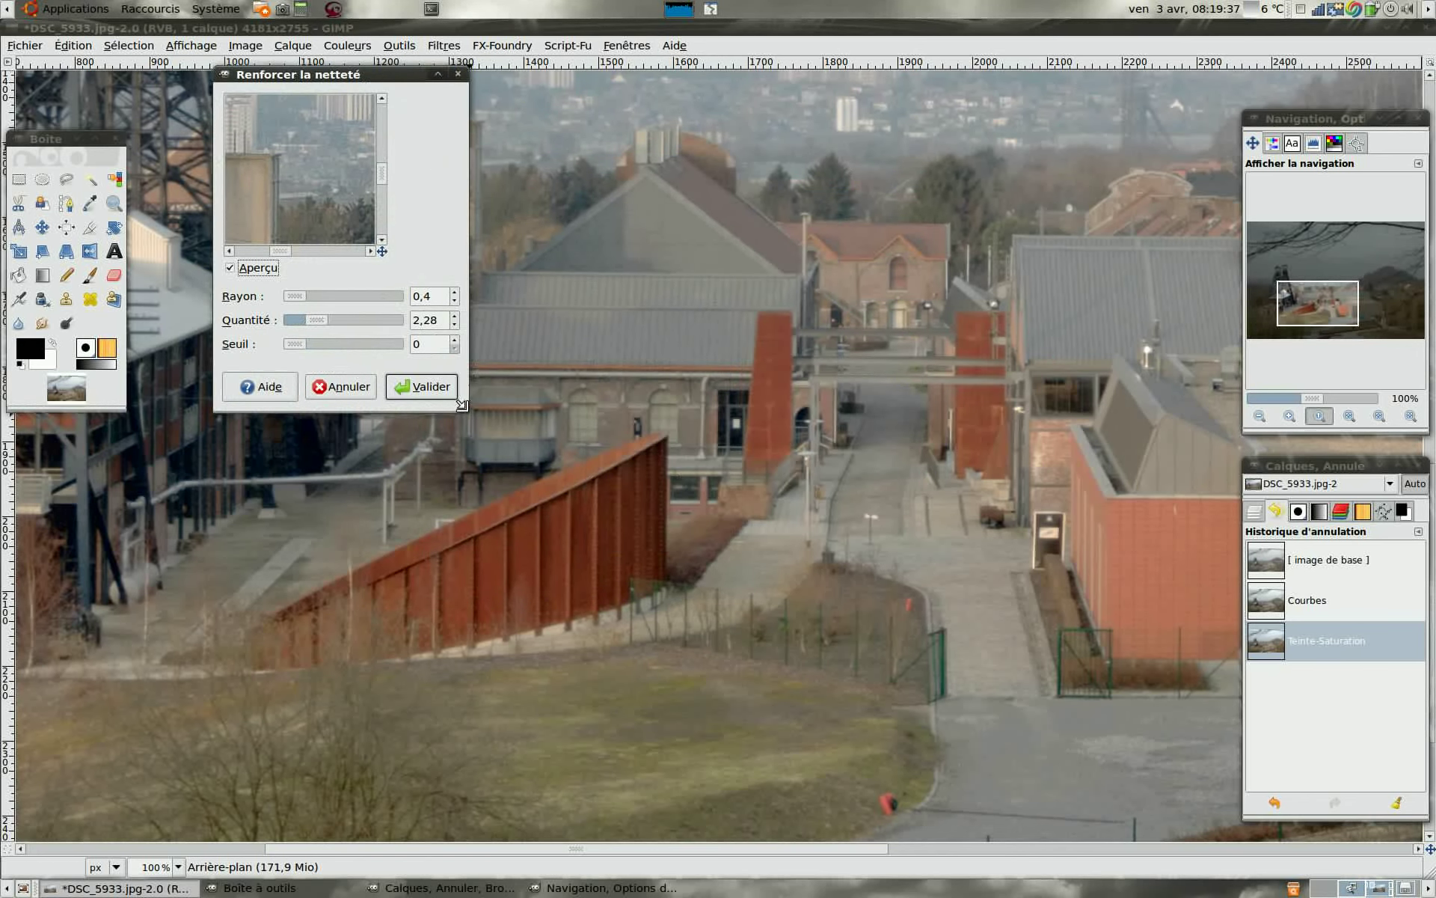
left_click_drag(461, 405, 1223, 830)
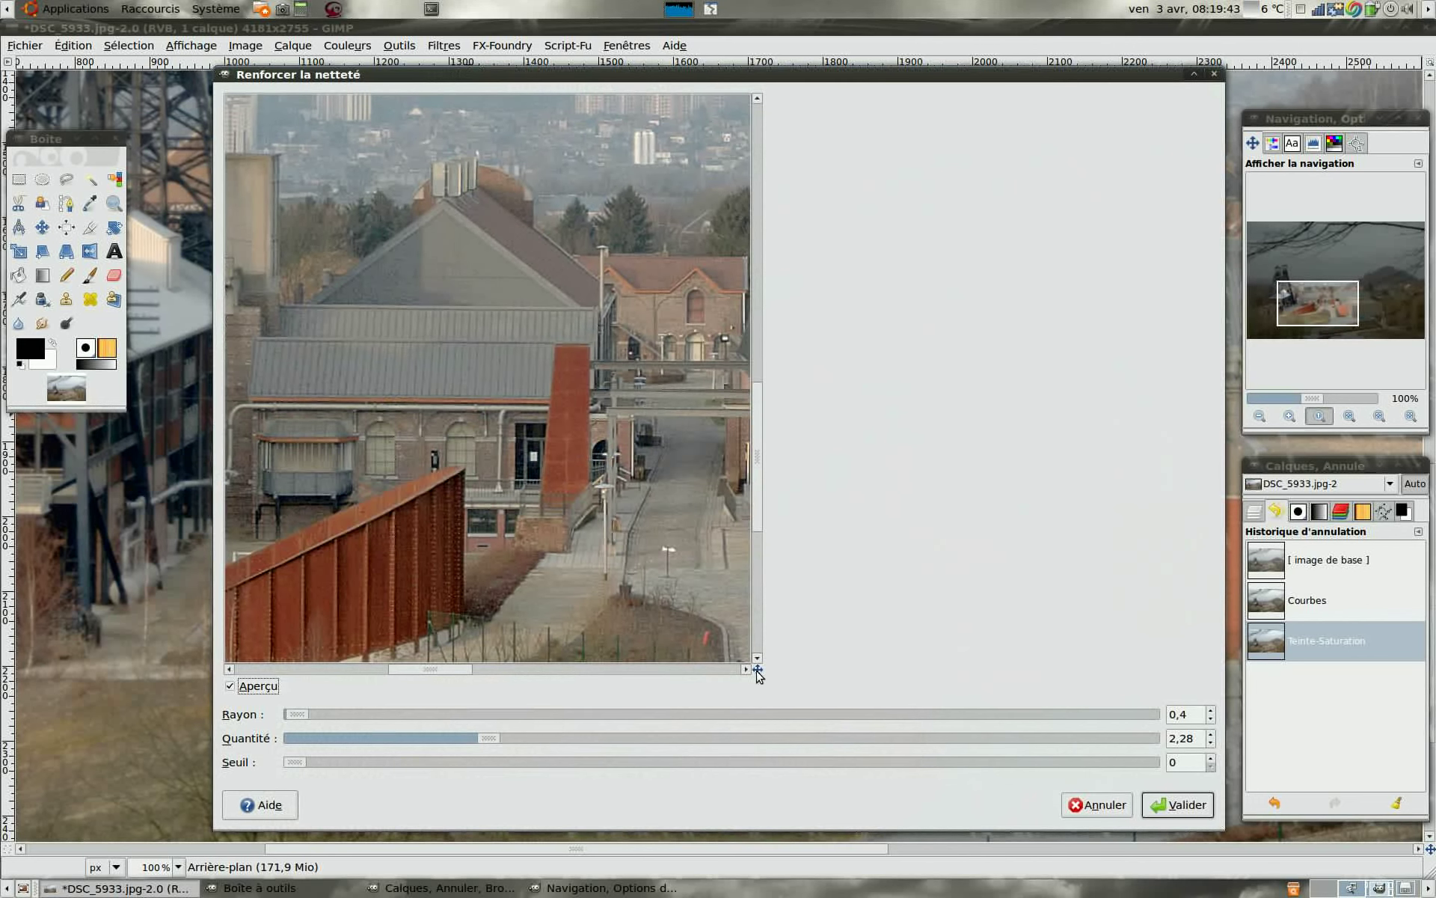
left_click_drag(758, 671, 754, 670)
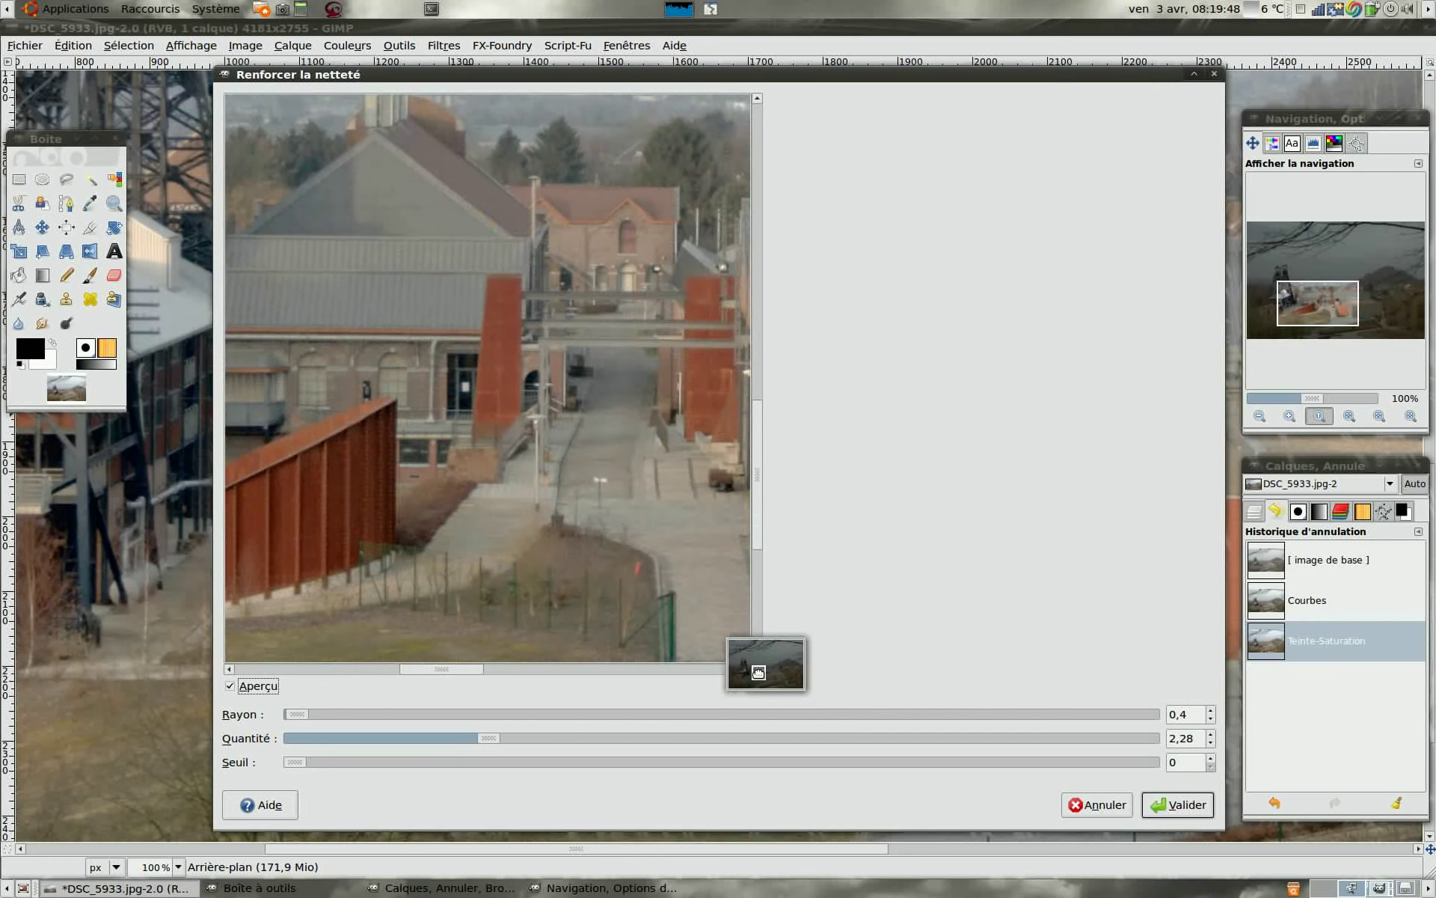
left_click_drag(754, 670, 757, 672)
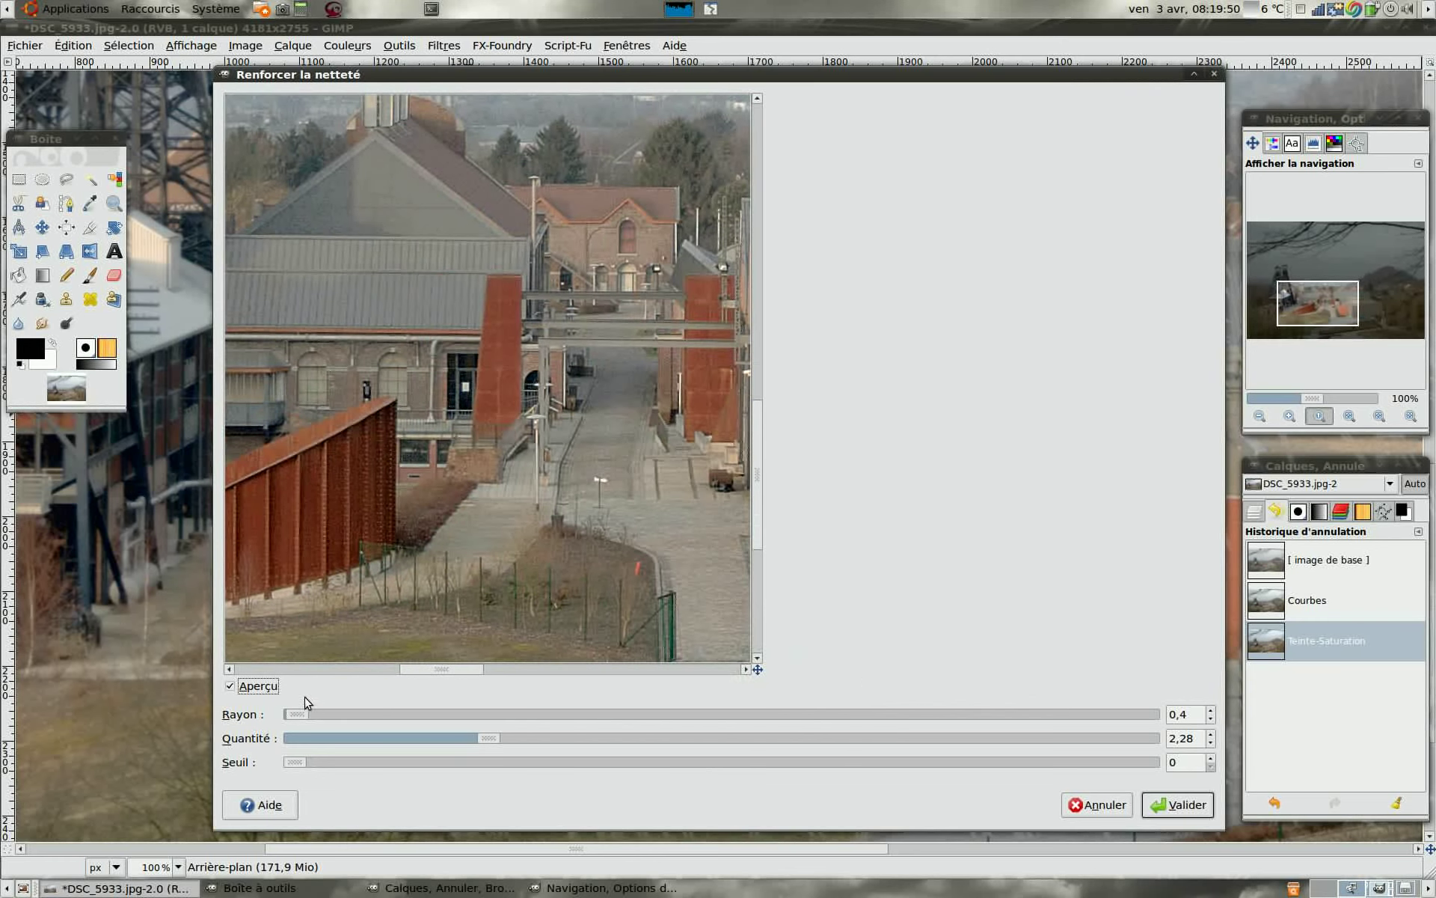
mouse_move(296, 714)
left_mouse_down()
mouse_move(349, 721)
mouse_move(302, 725)
left_mouse_up()
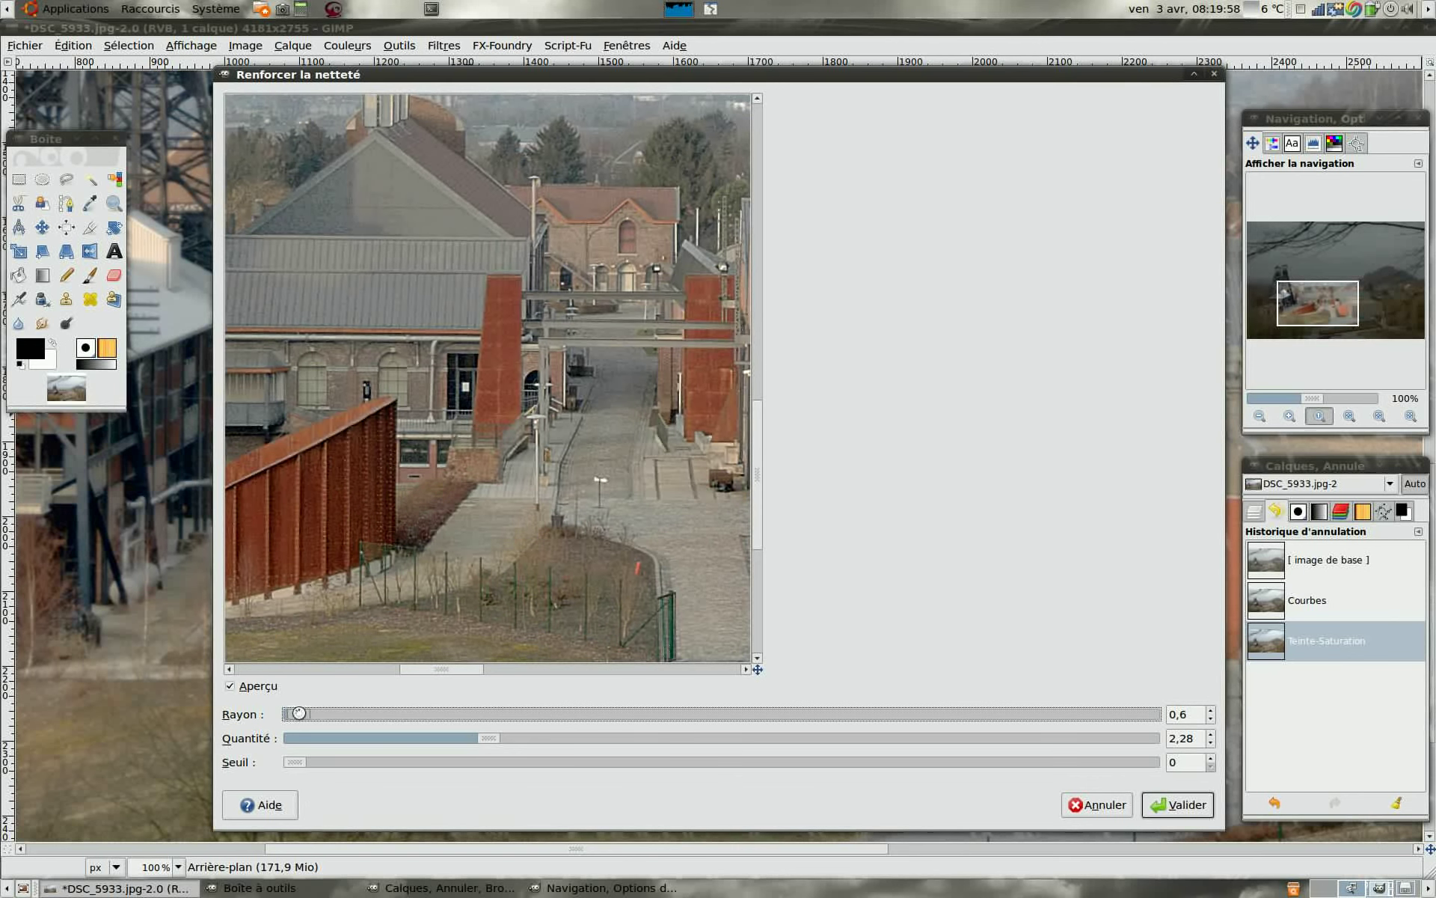
mouse_move(490, 740)
left_mouse_down()
mouse_move(399, 739)
mouse_move(741, 741)
mouse_move(582, 741)
left_mouse_up()
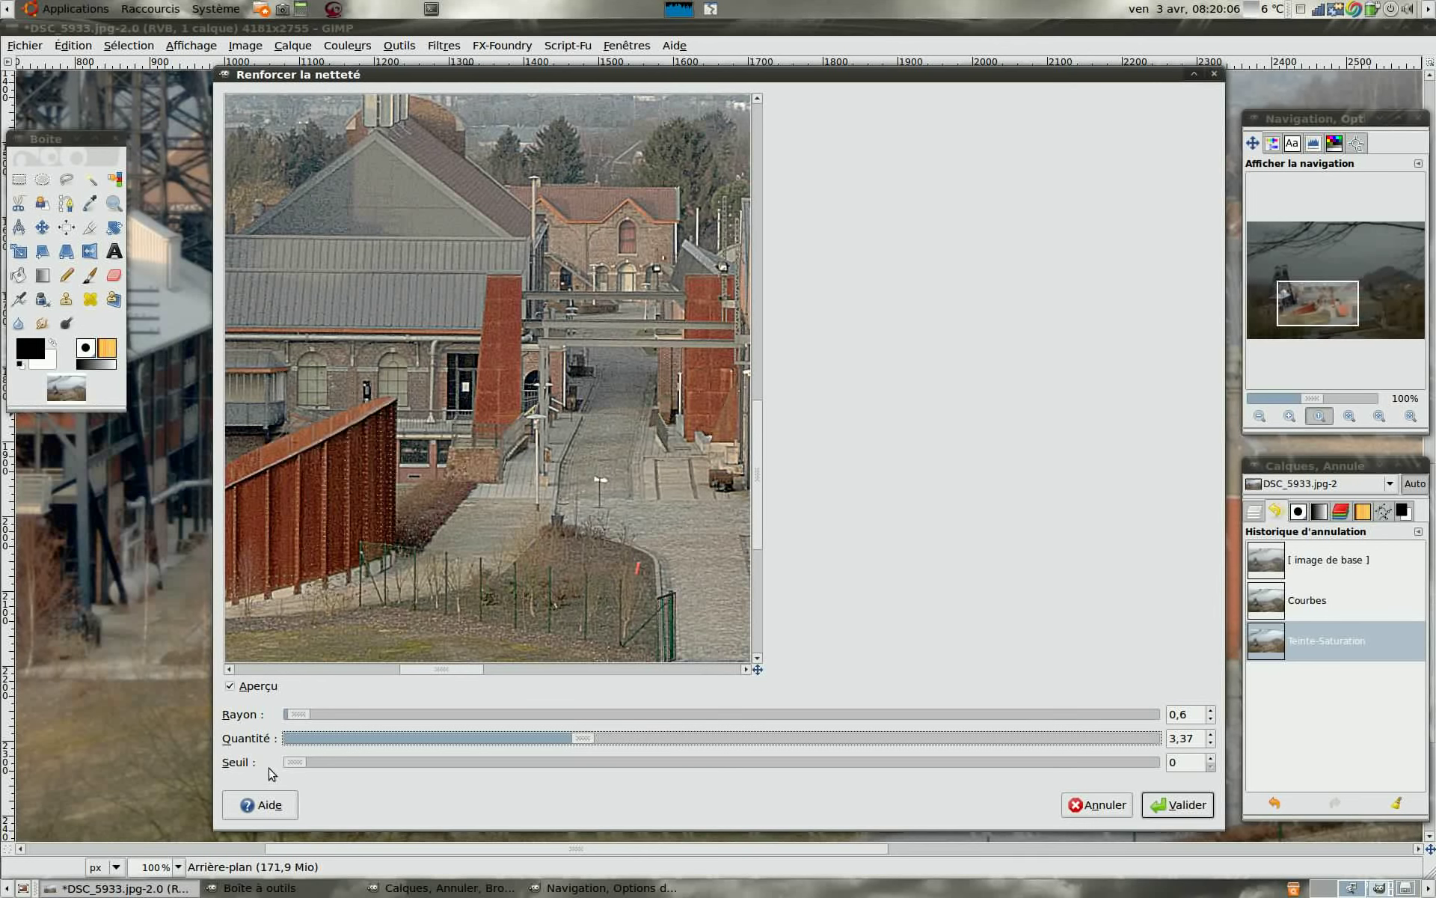
mouse_move(295, 763)
left_mouse_down()
mouse_move(478, 771)
mouse_move(321, 778)
mouse_move(299, 764)
left_mouse_up()
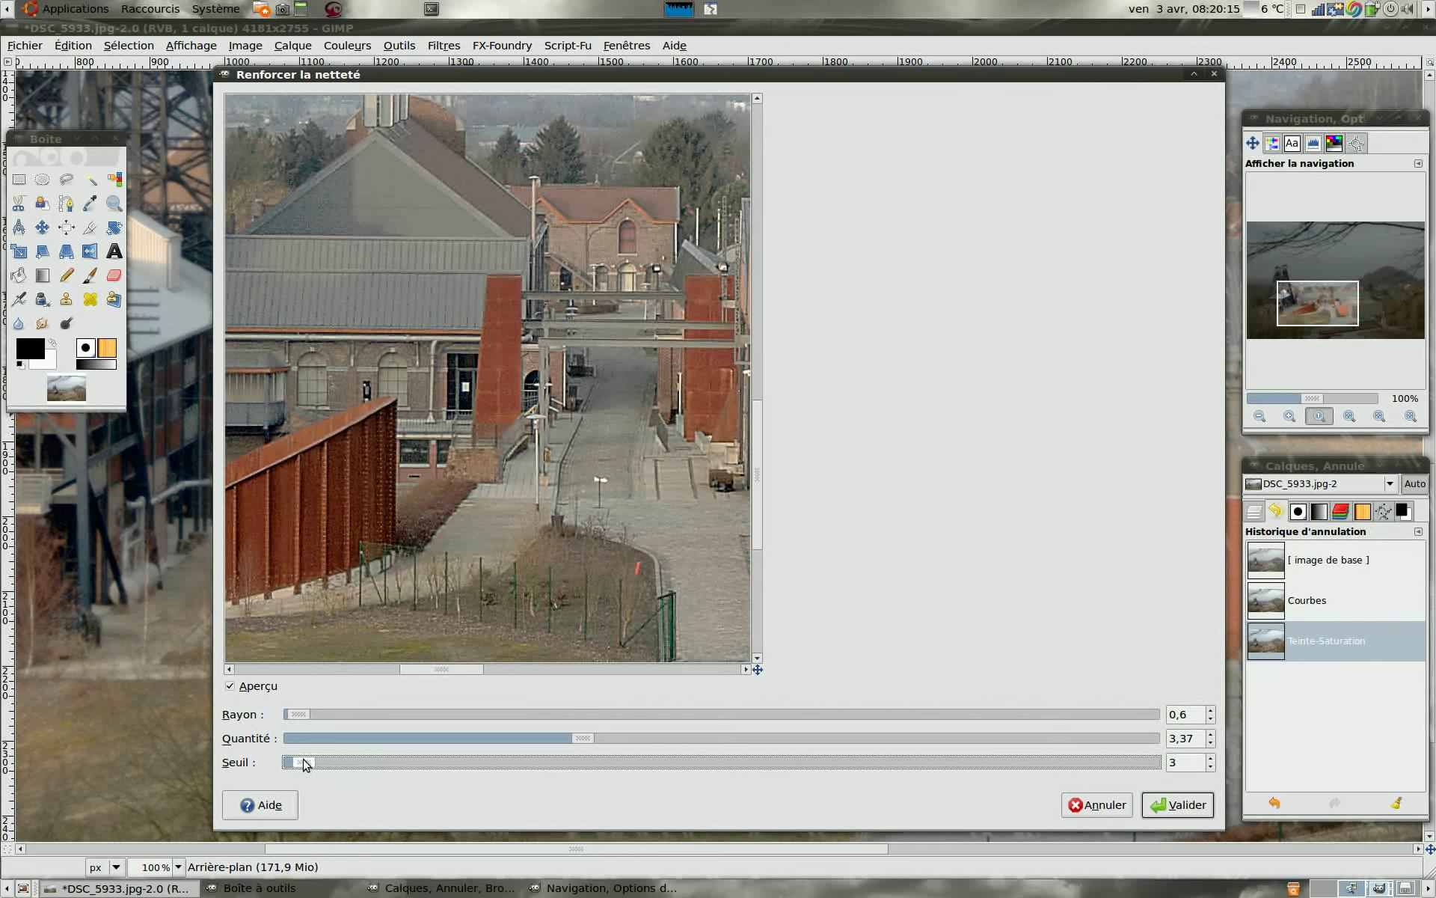
left_click_drag(591, 739, 509, 739)
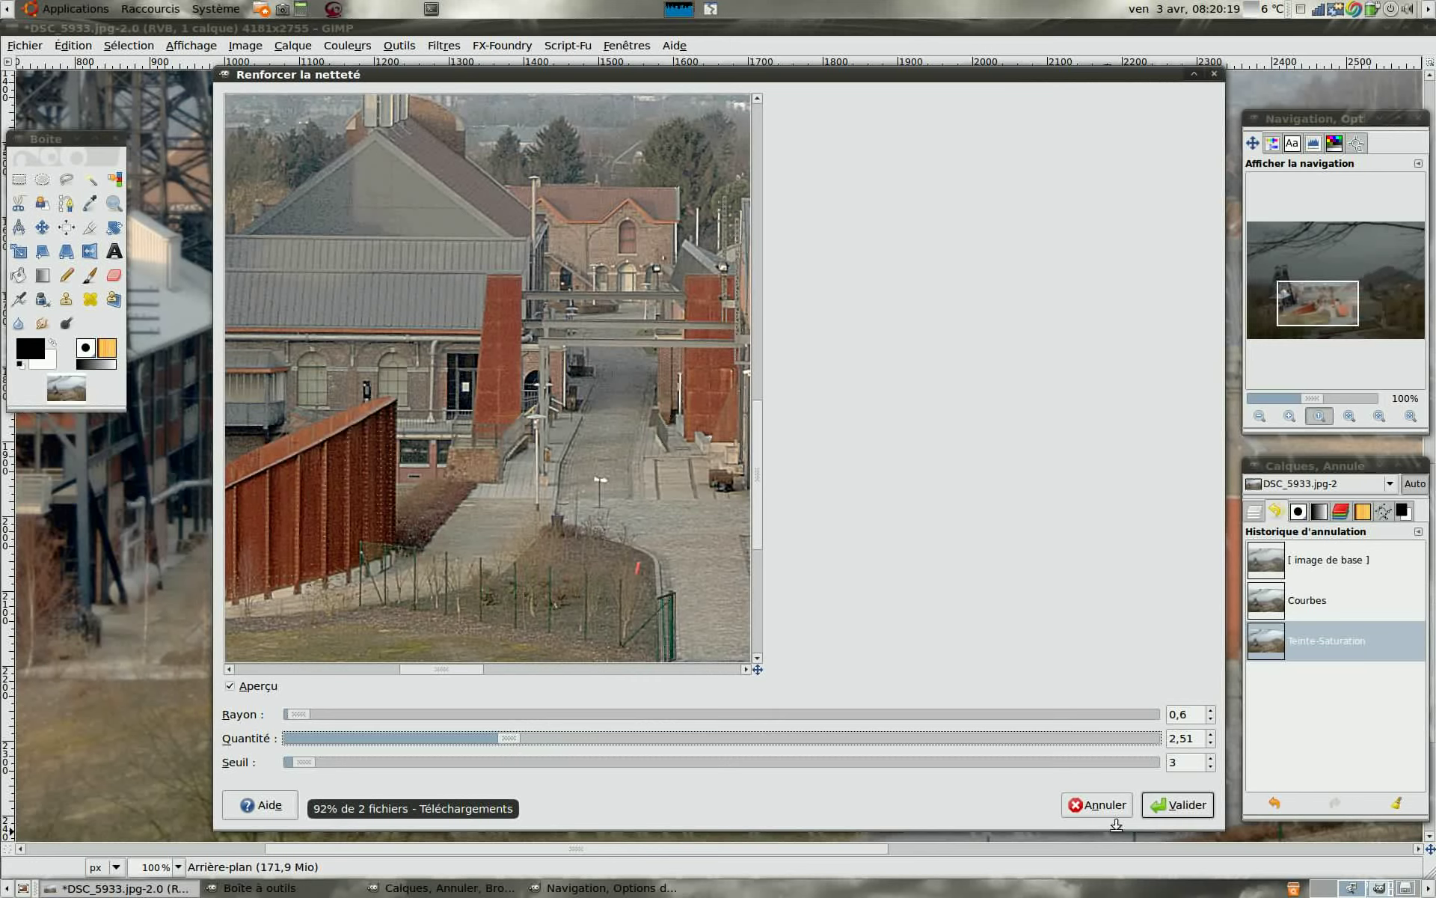
left_click(1192, 802)
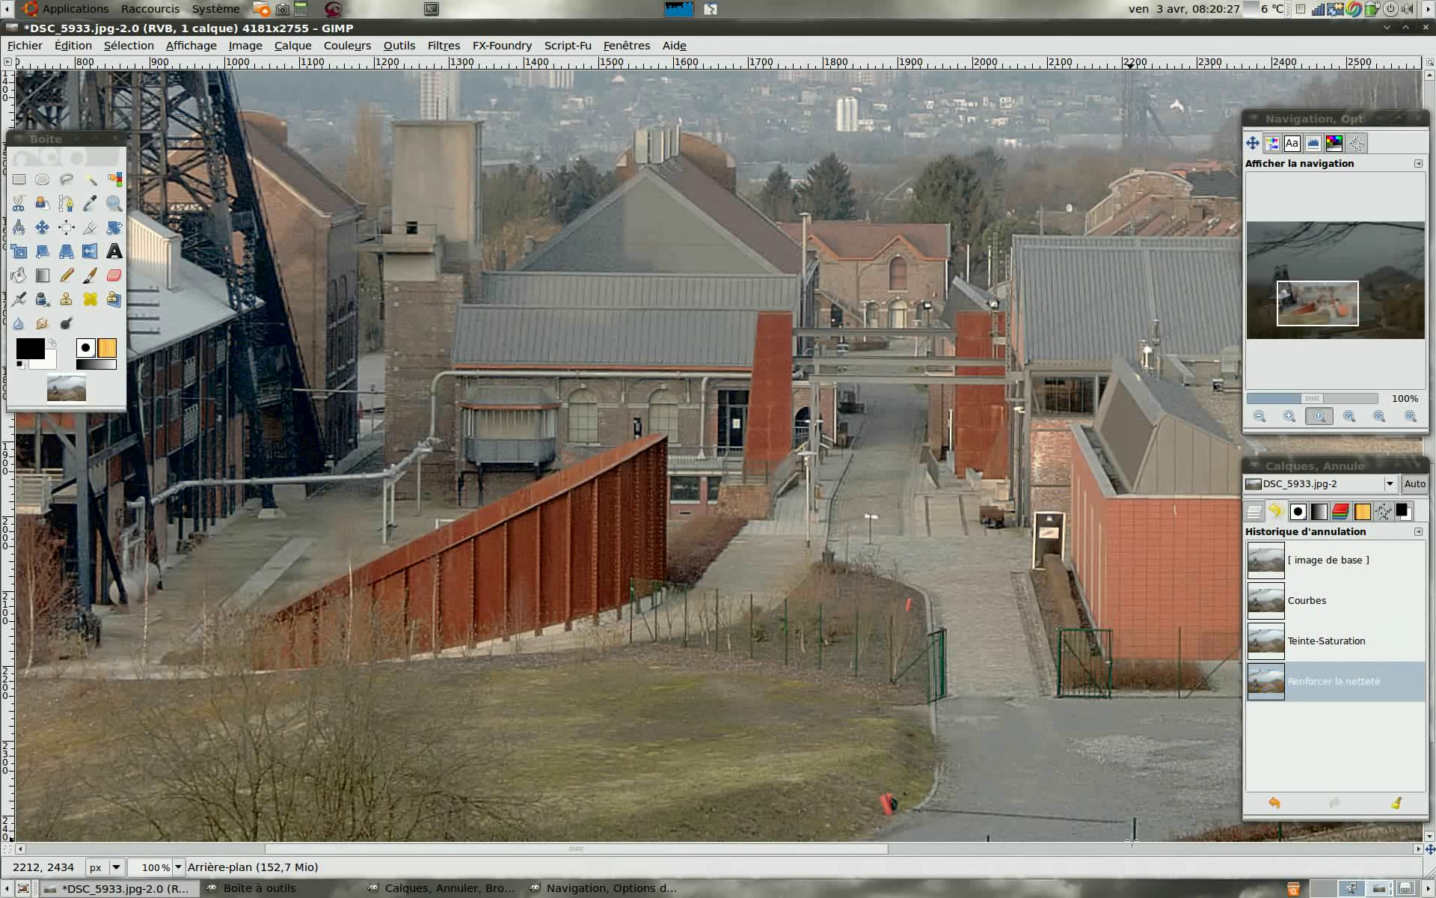
Compare the photo with and without sharpening, then fit the whole photo in view
left_click(1275, 641)
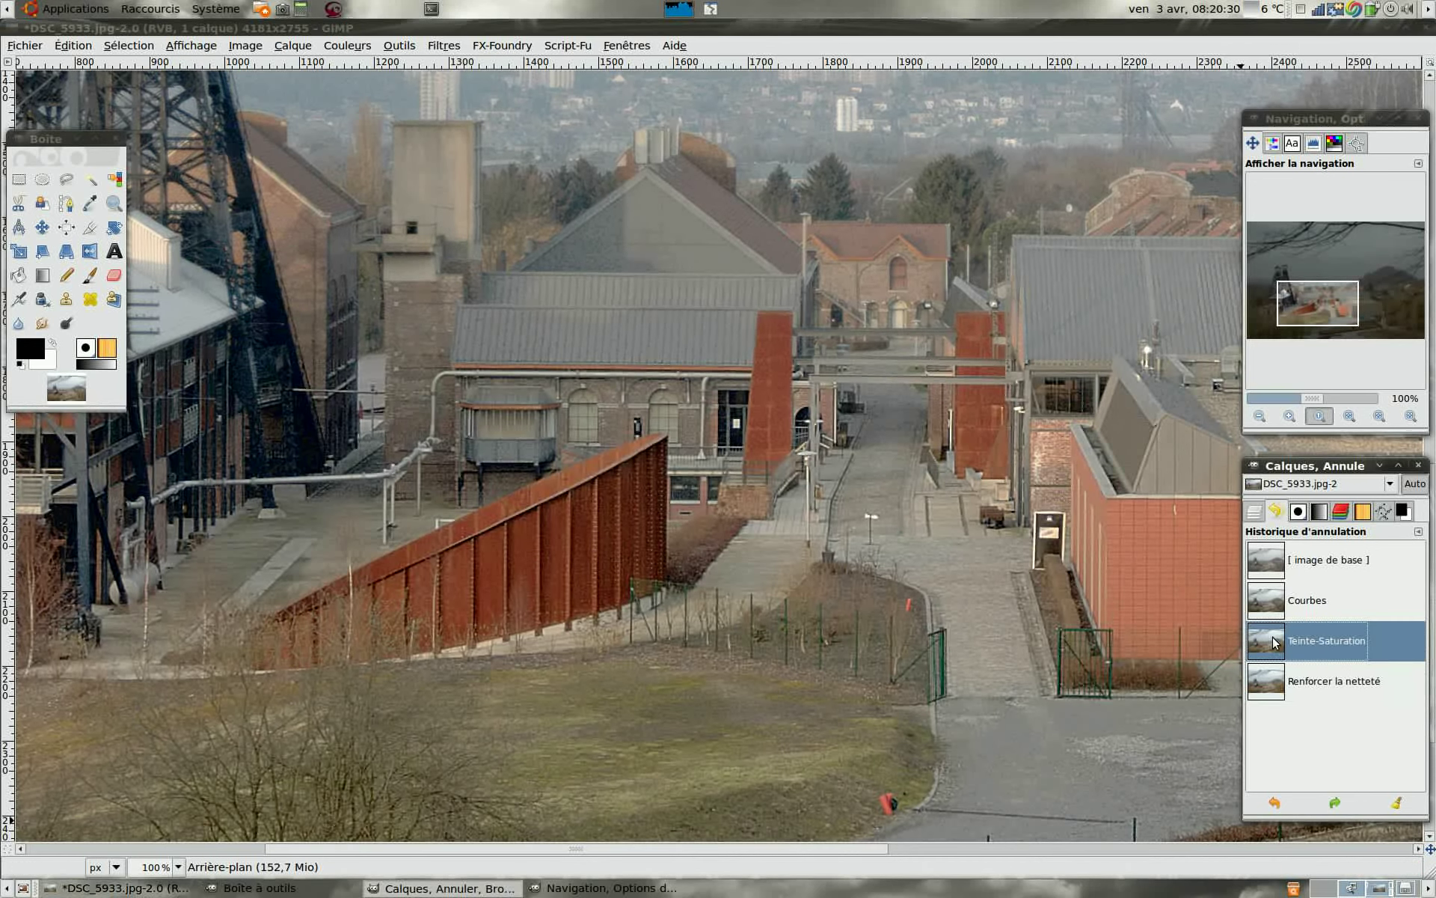
left_click(1279, 688)
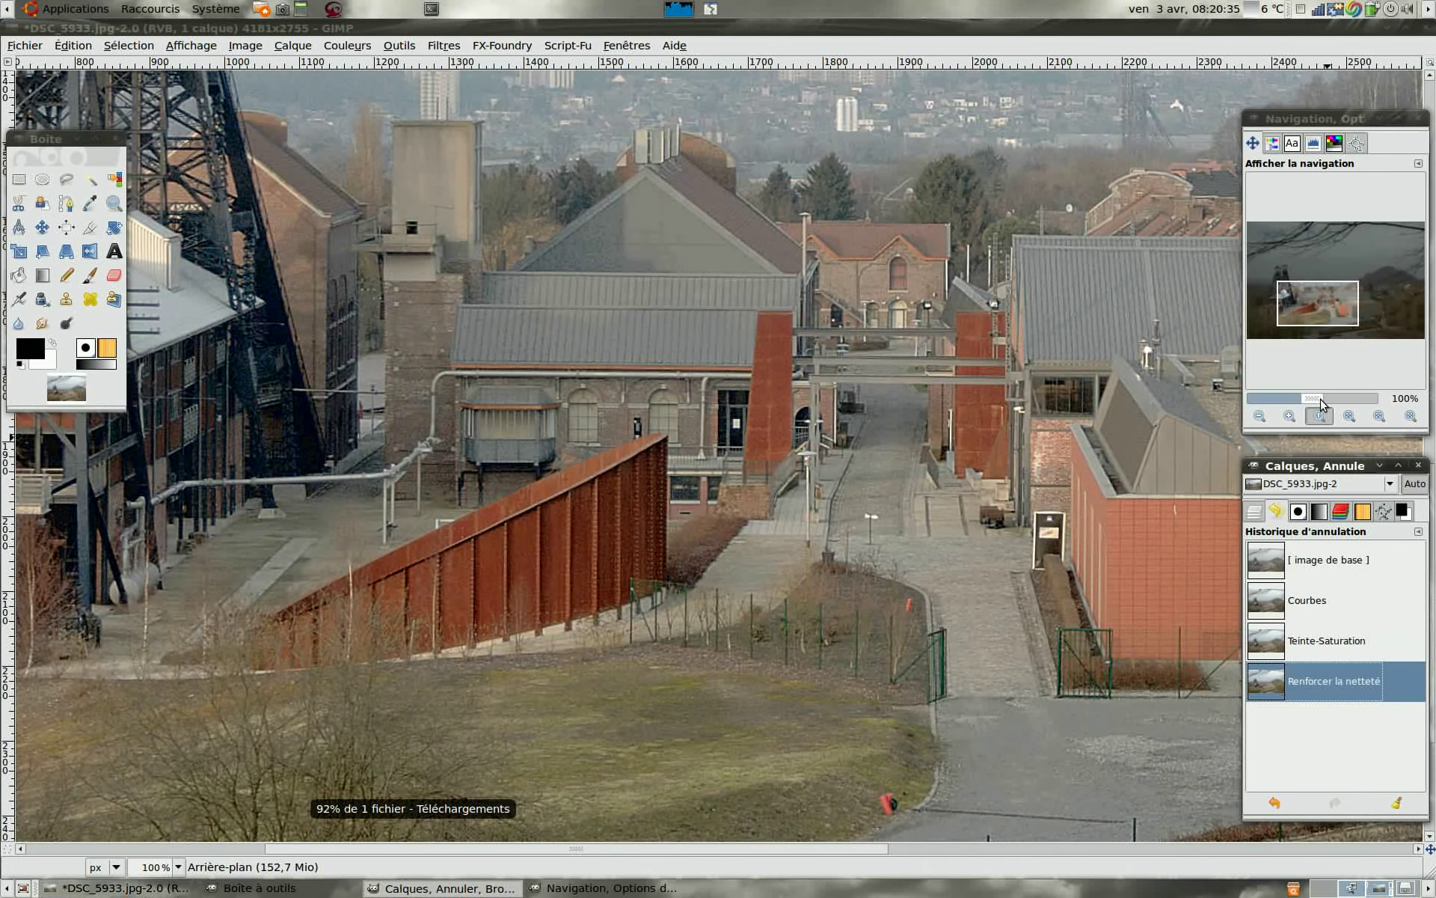
left_click(1350, 417)
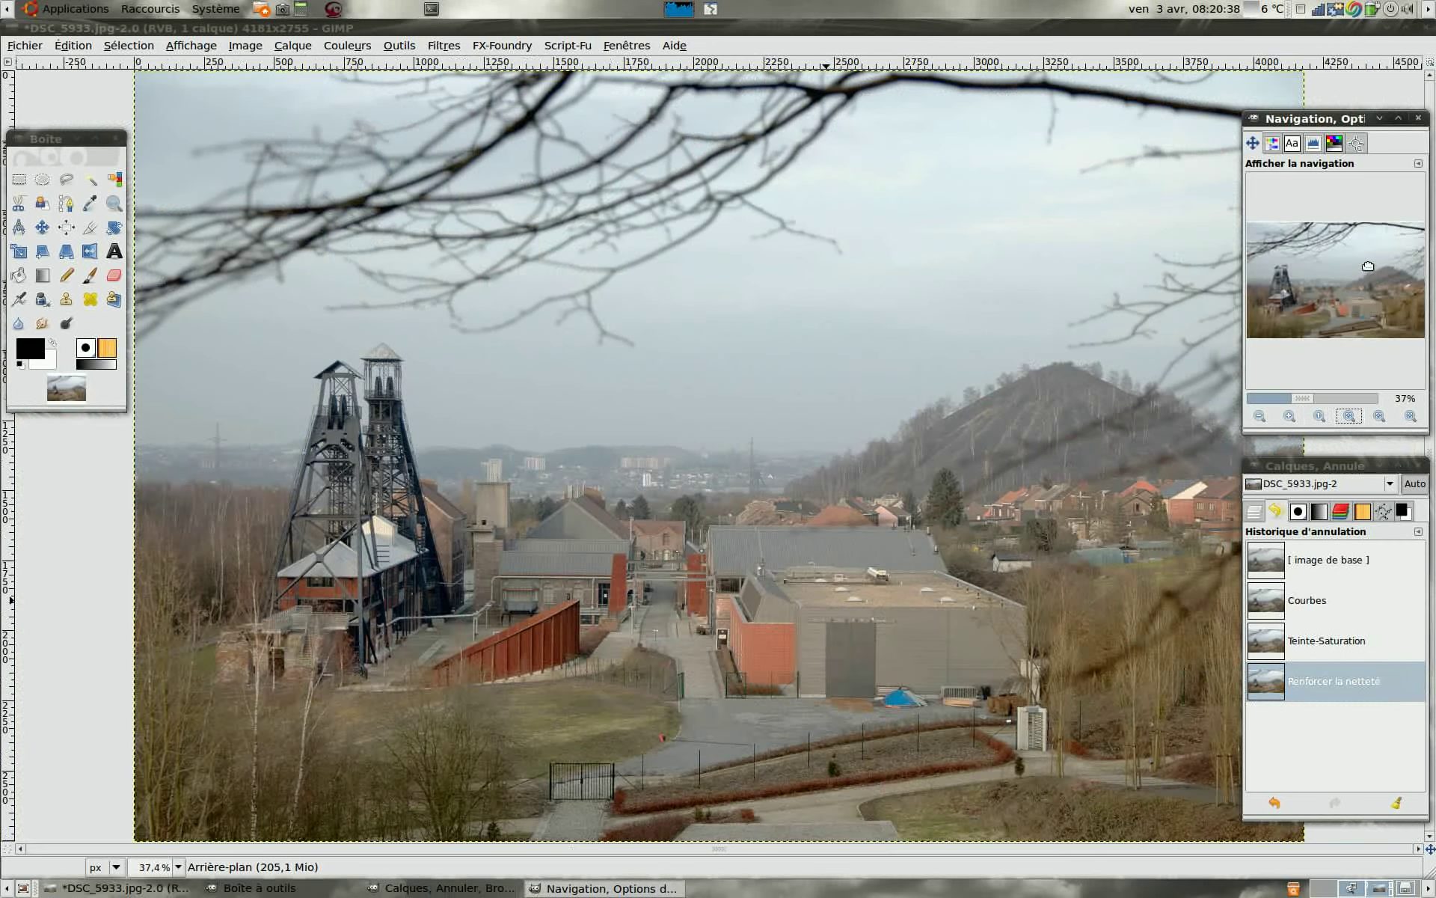
left_click_drag(1344, 285, 1359, 287)
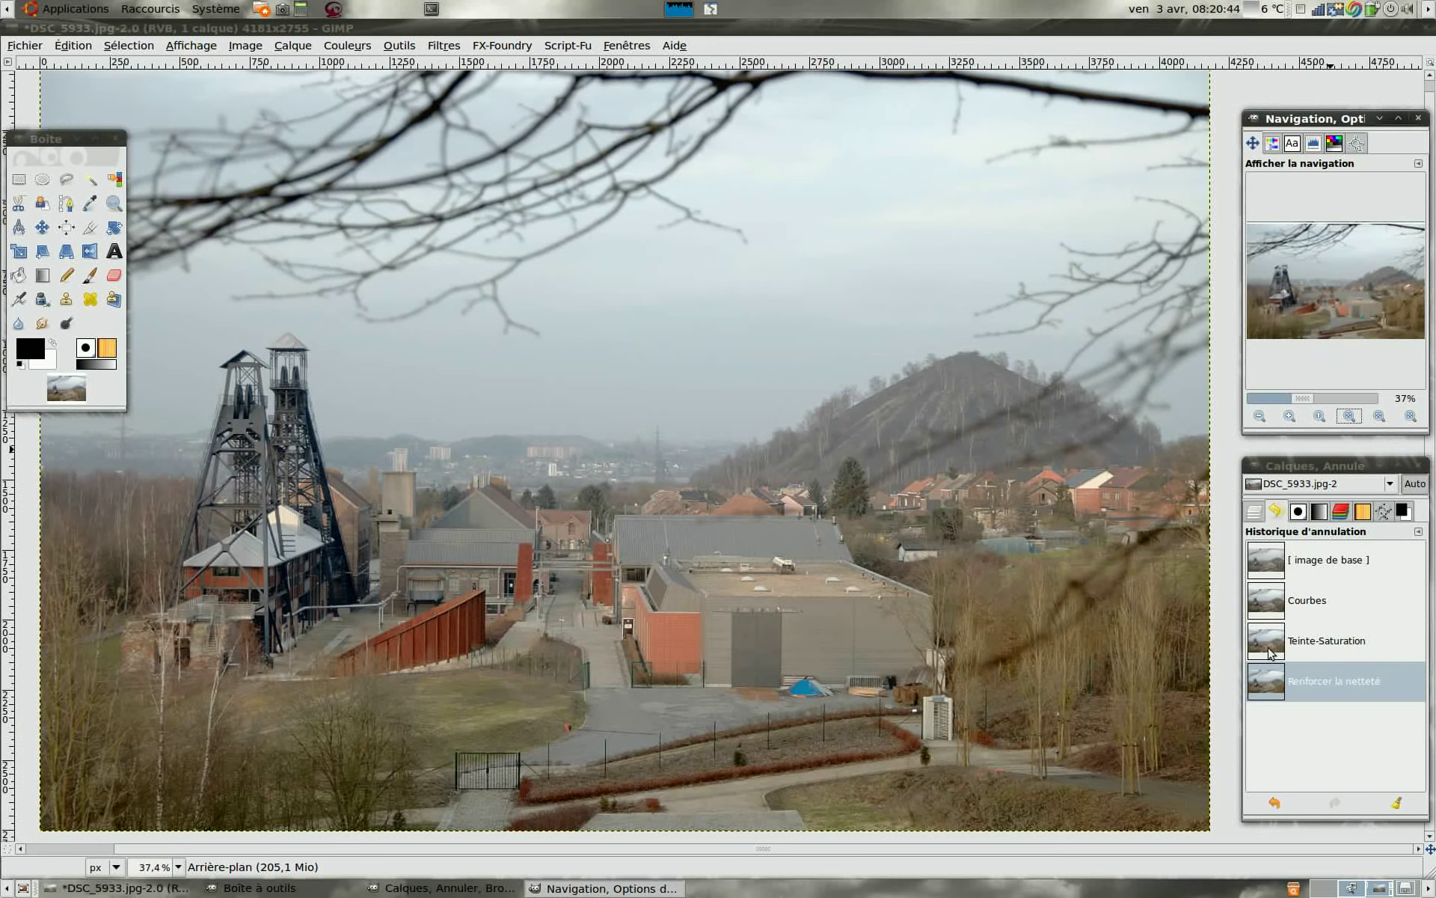
Compare against the original image twice, ending with all corrections restored
left_click(1271, 557)
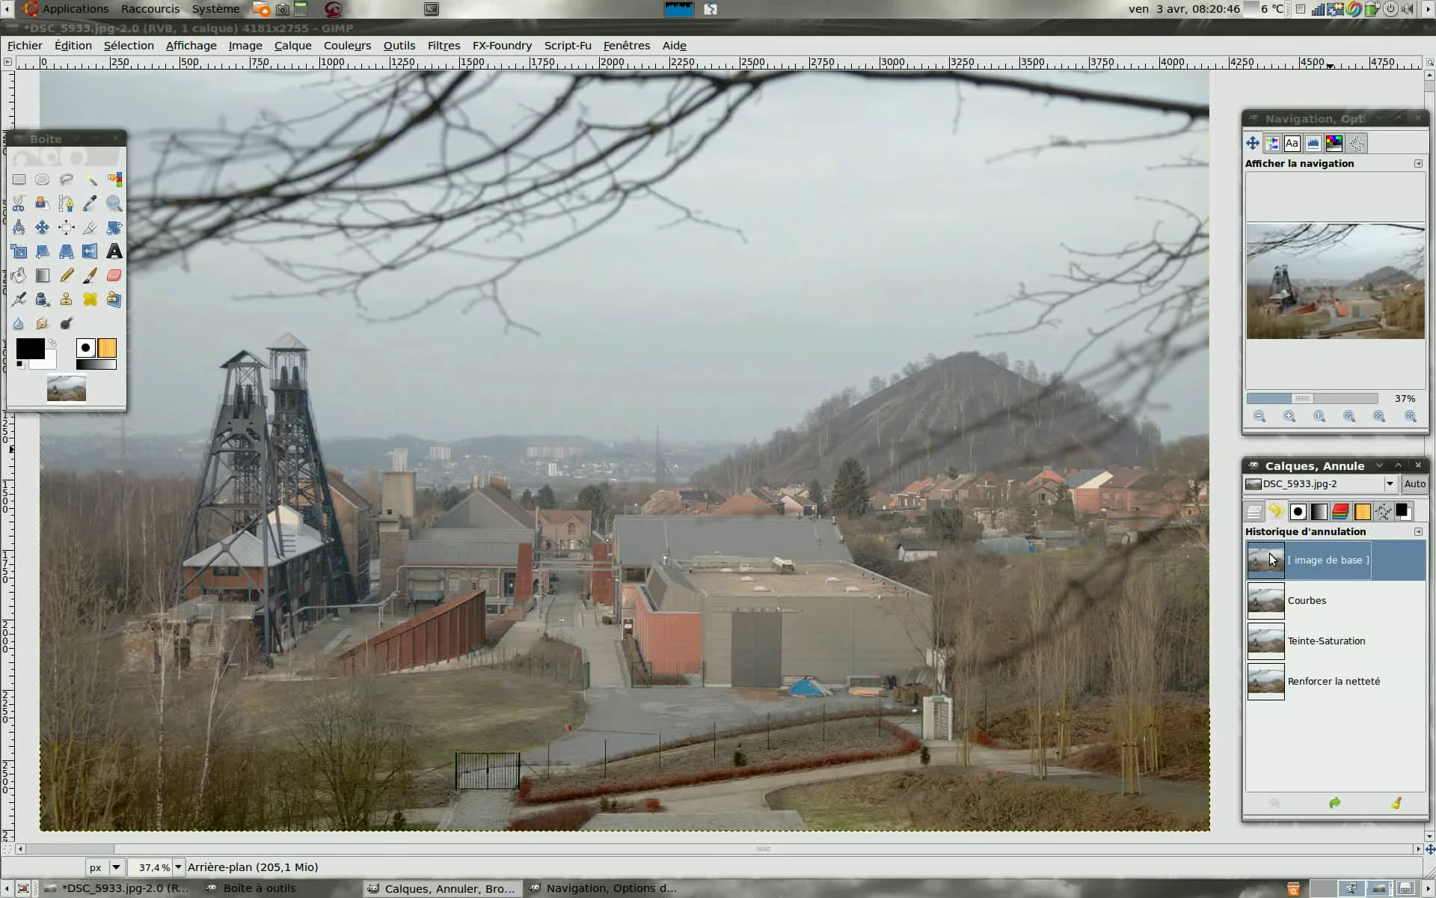
left_click(1274, 684)
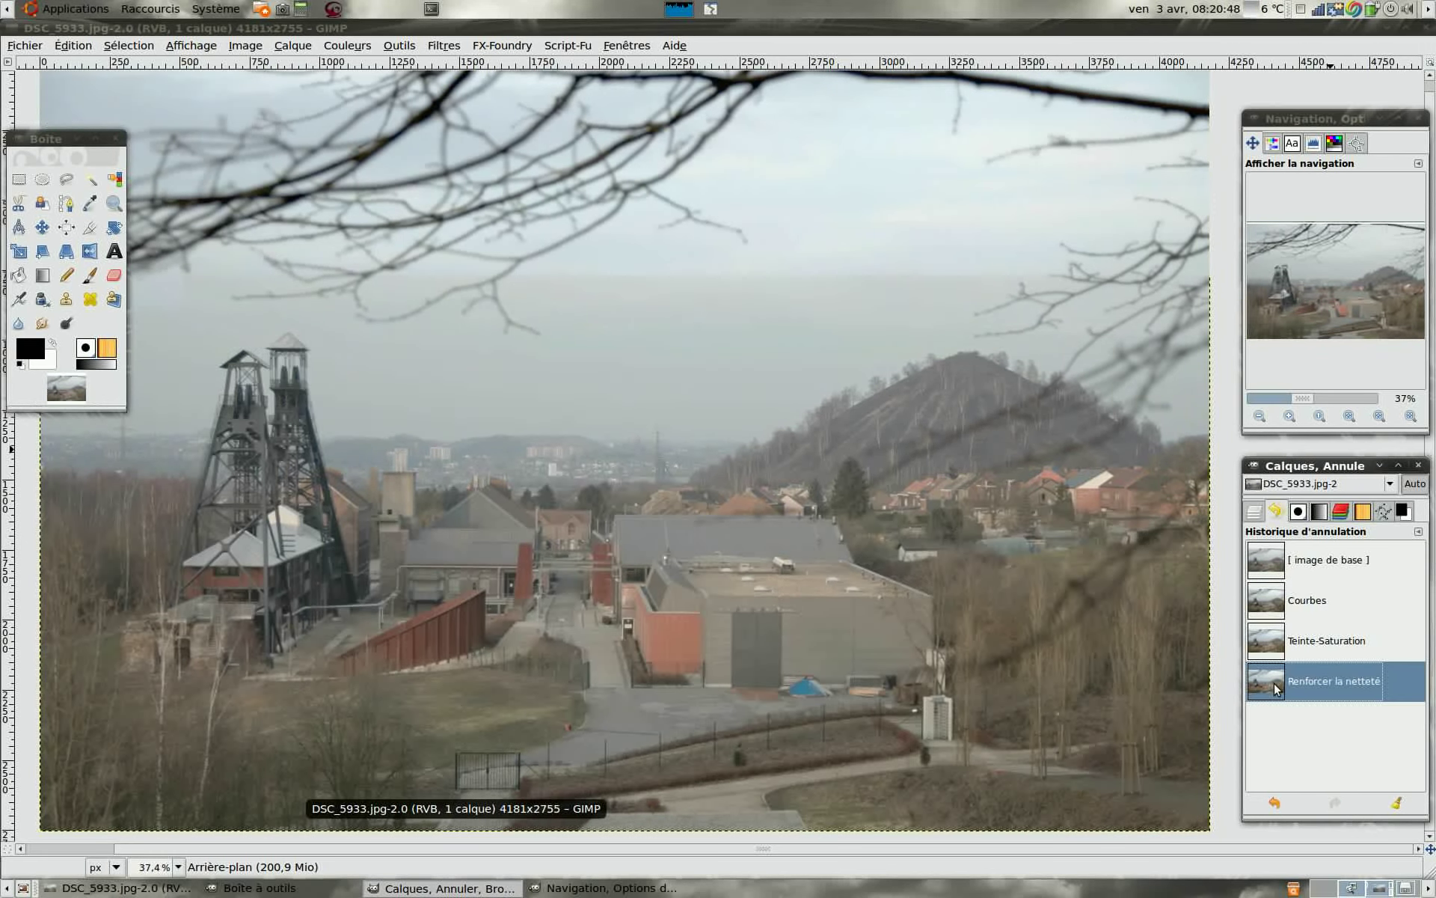
left_click(1269, 556)
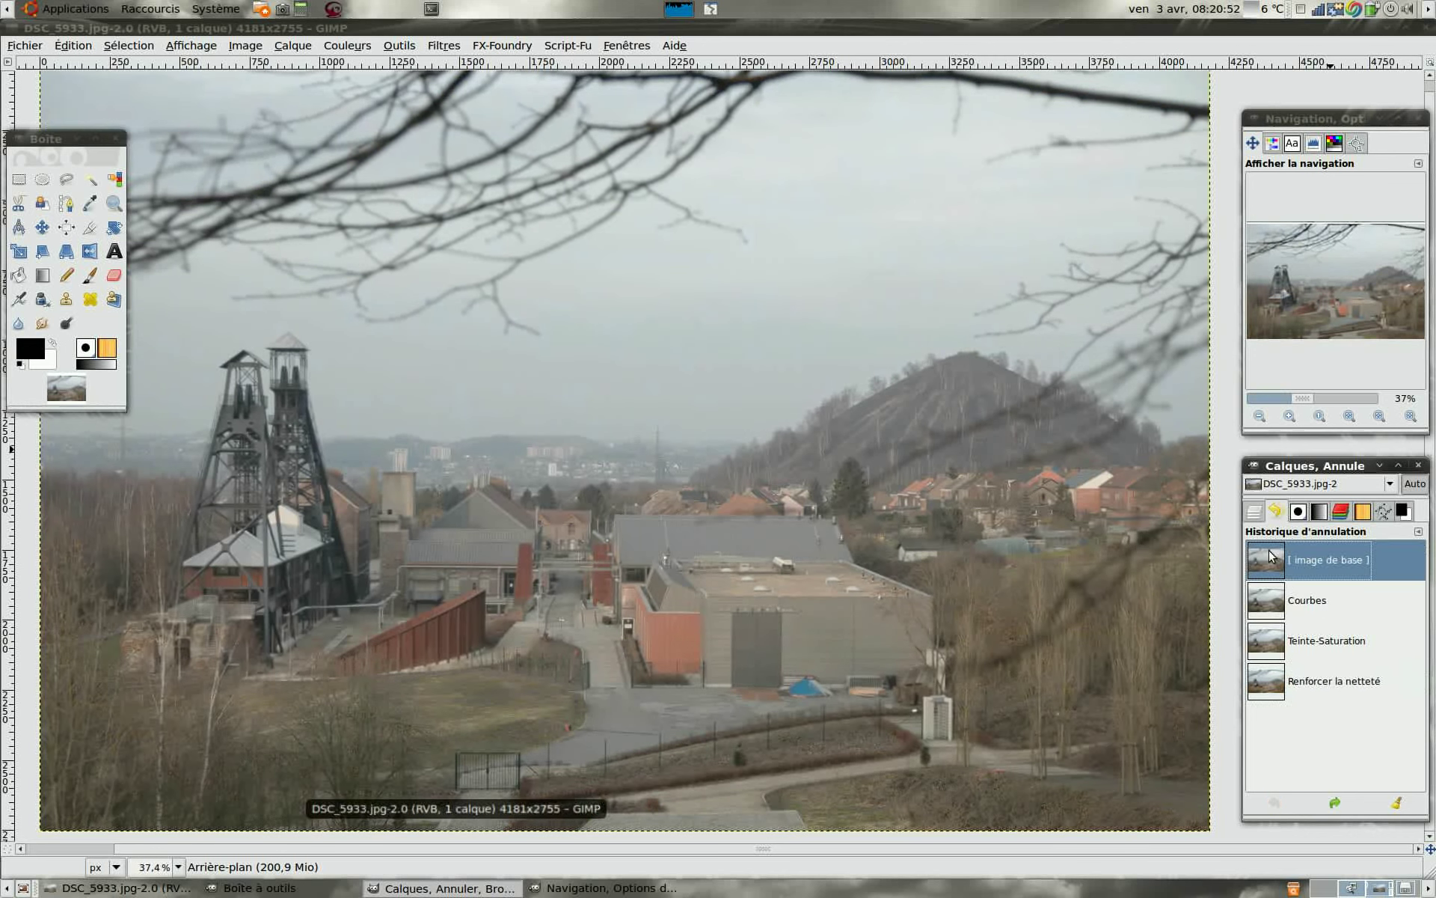
left_click(1265, 682)
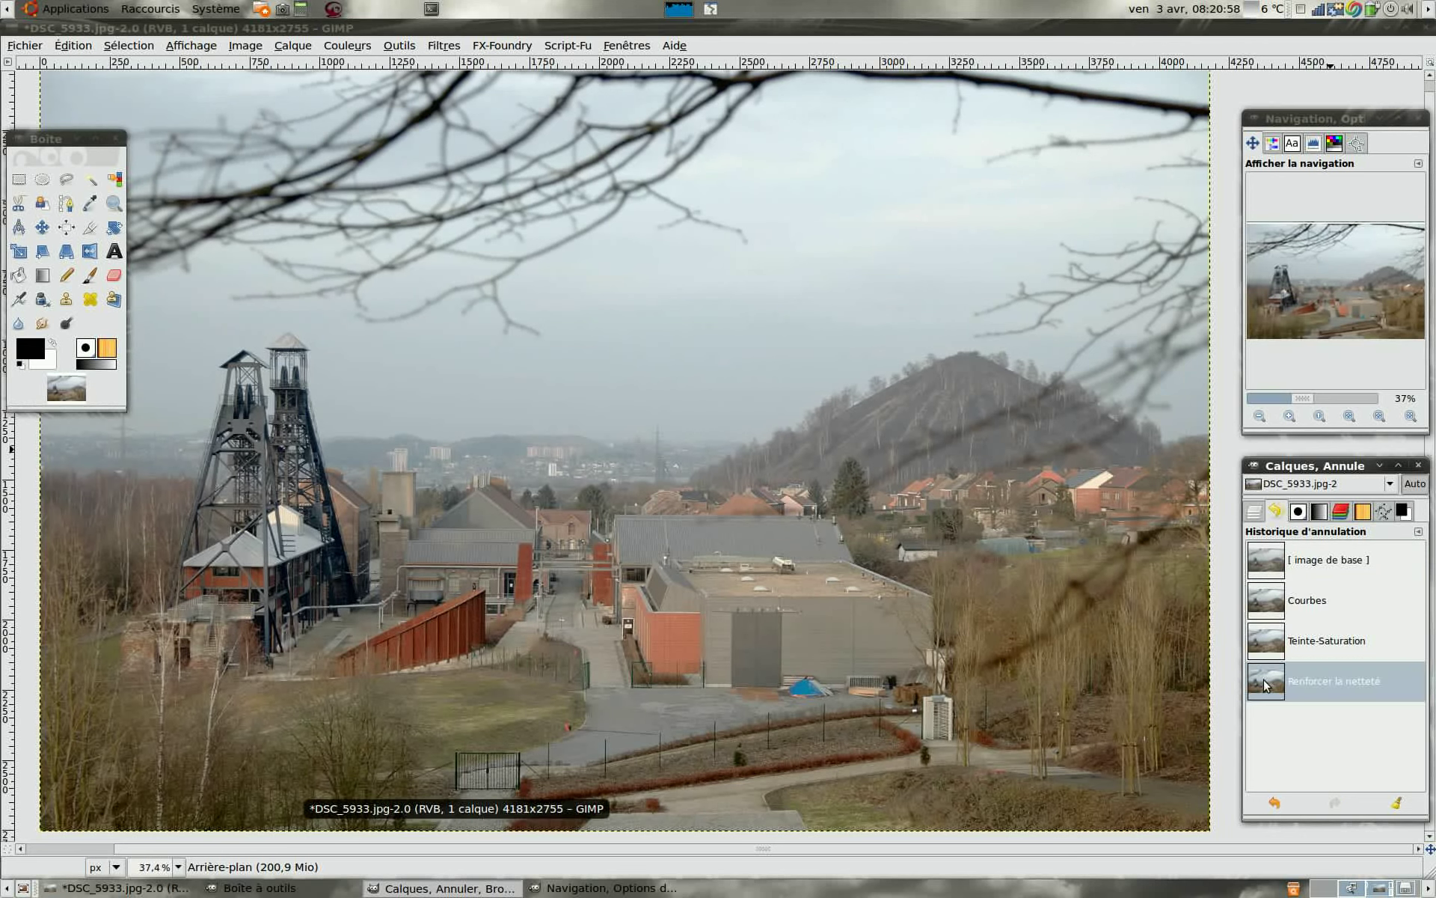
left_click(1263, 680)
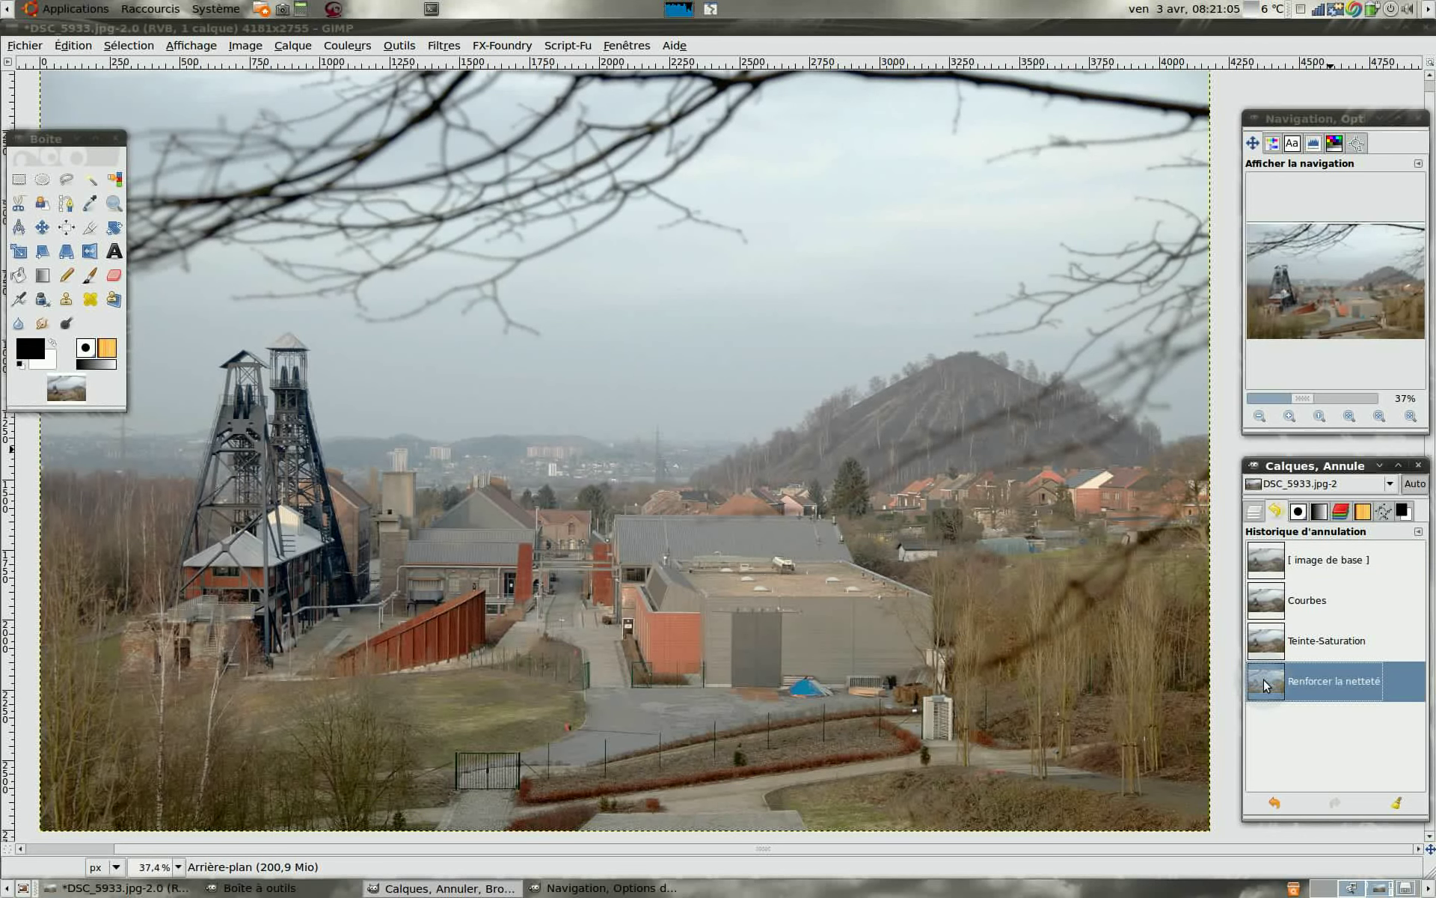